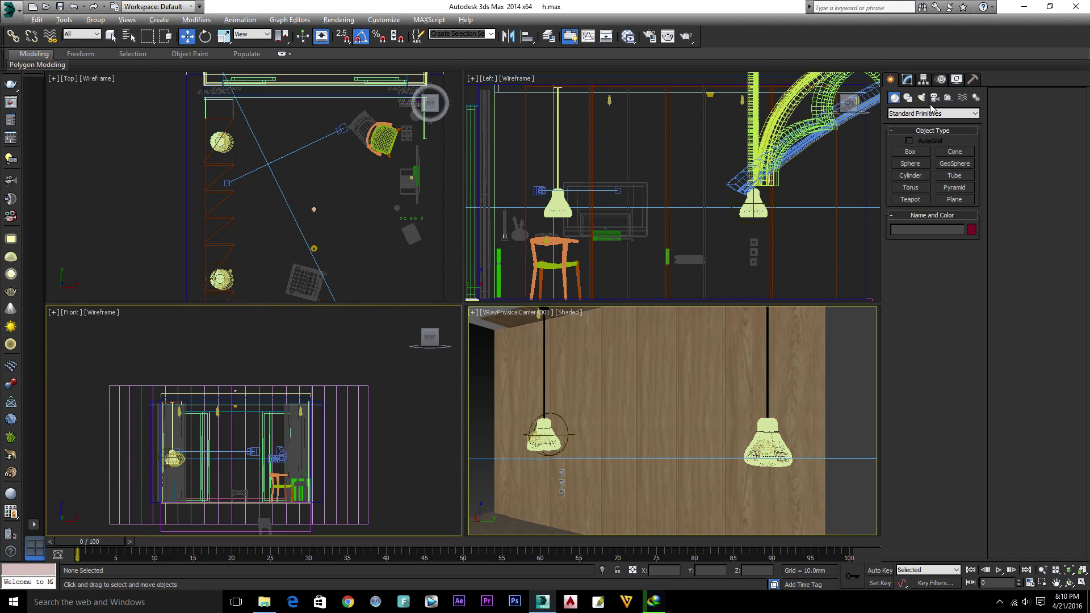
Create a downward-pointing targeted VRayIES light, VRayIES001, between the pendants and browse for its IES file.
click(920, 98)
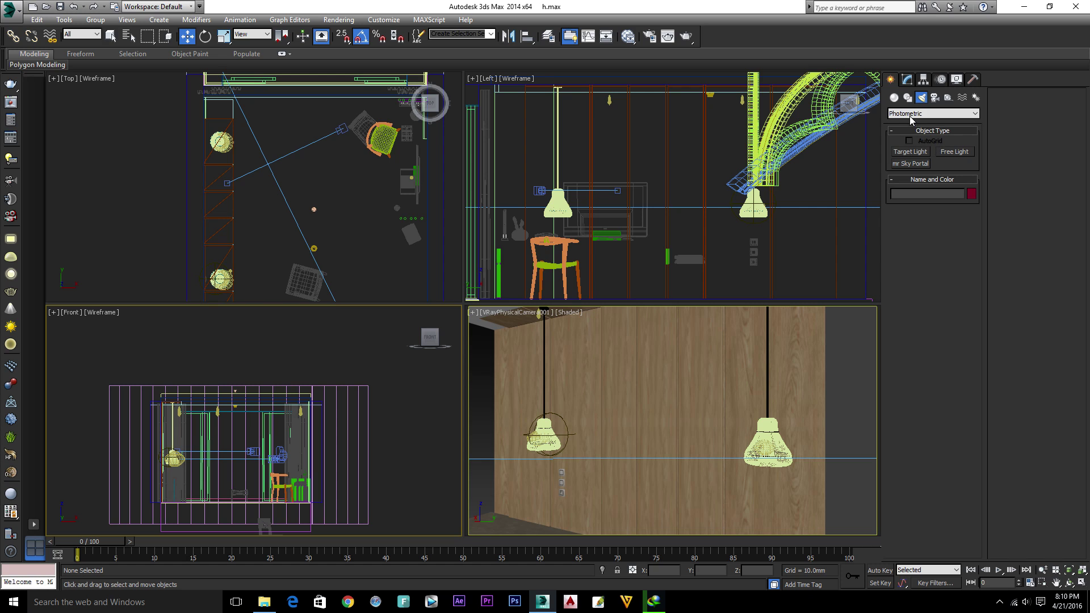
click(910, 116)
click(910, 140)
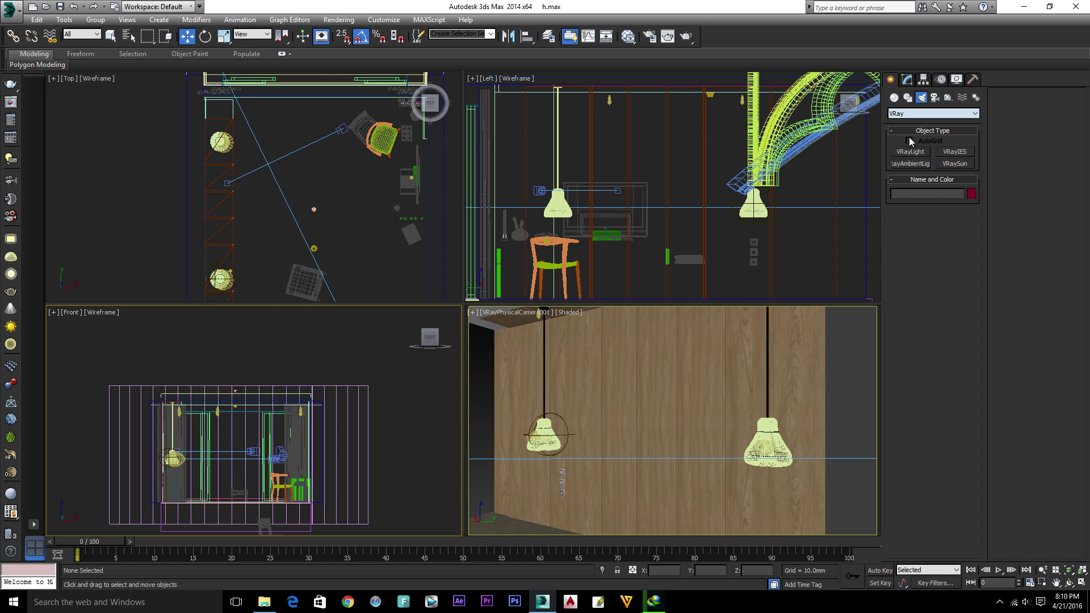
click(954, 152)
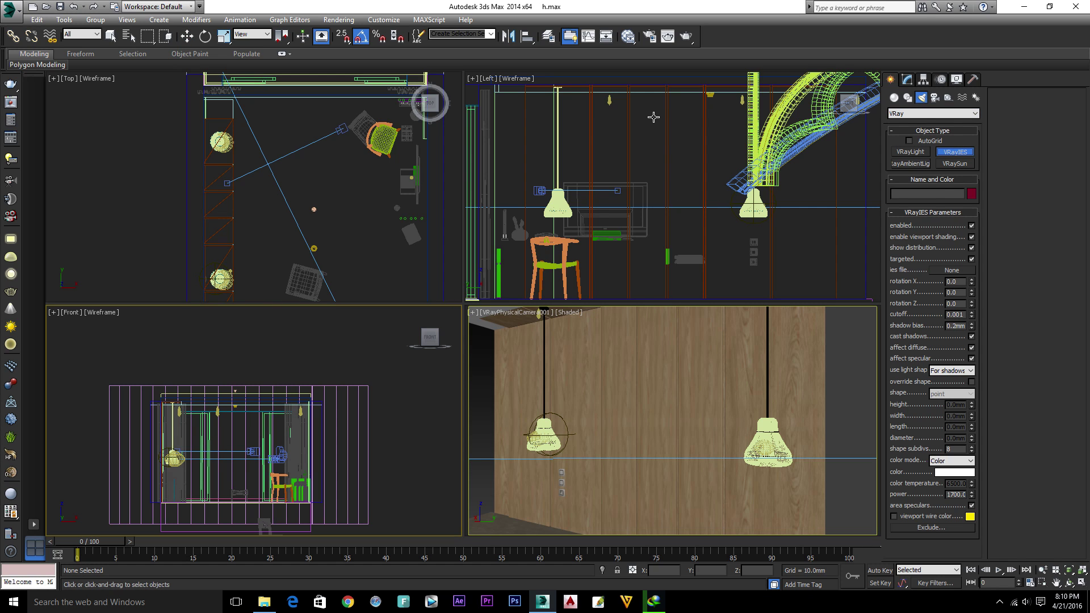
drag(653, 116, 653, 259)
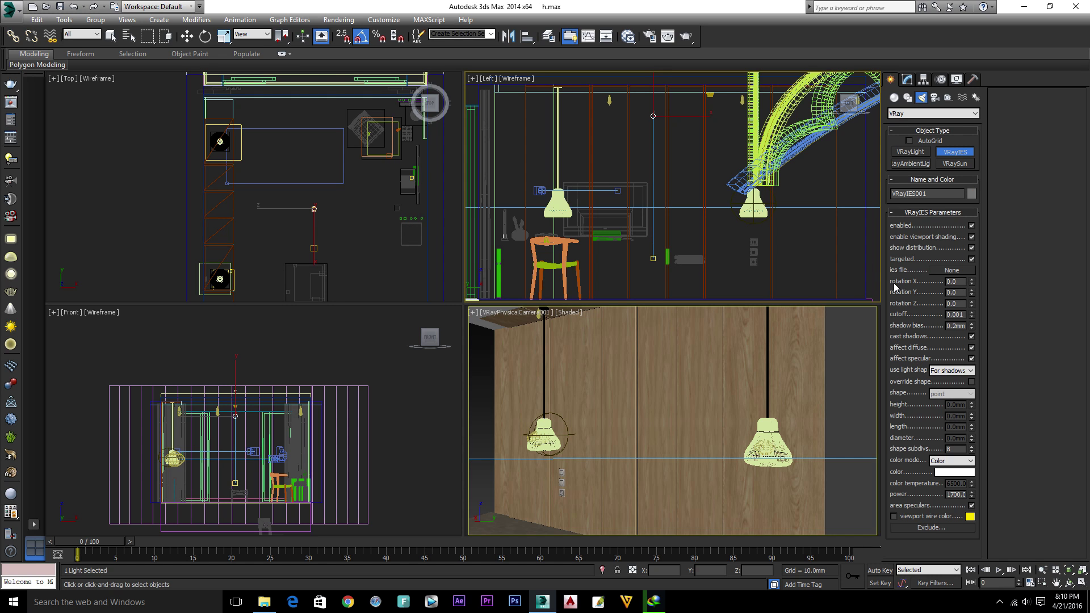
click(952, 269)
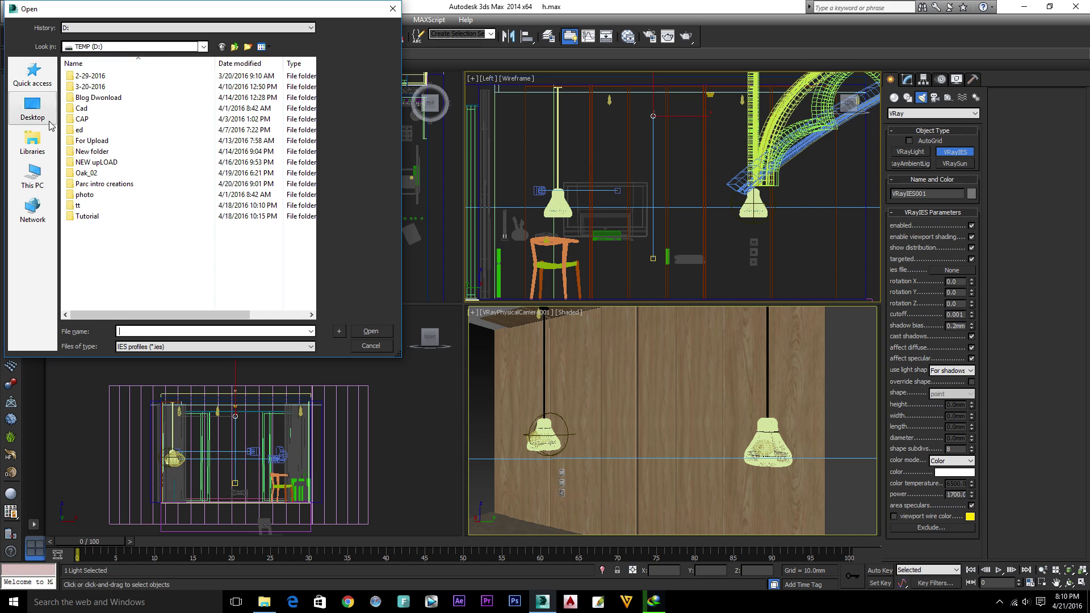
Load 17.ies from G:\ONE\IES\V RAY IES onto the light, giving power 9804.8.
click(35, 183)
scroll(119, 186, down, 2)
scroll(119, 186, down, 3)
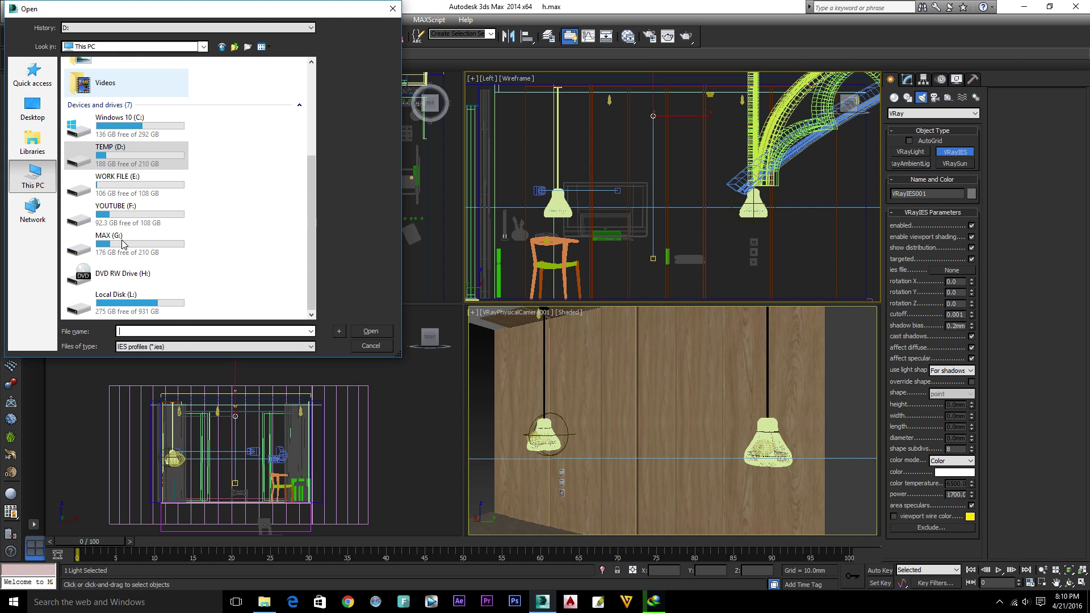
double_click(120, 243)
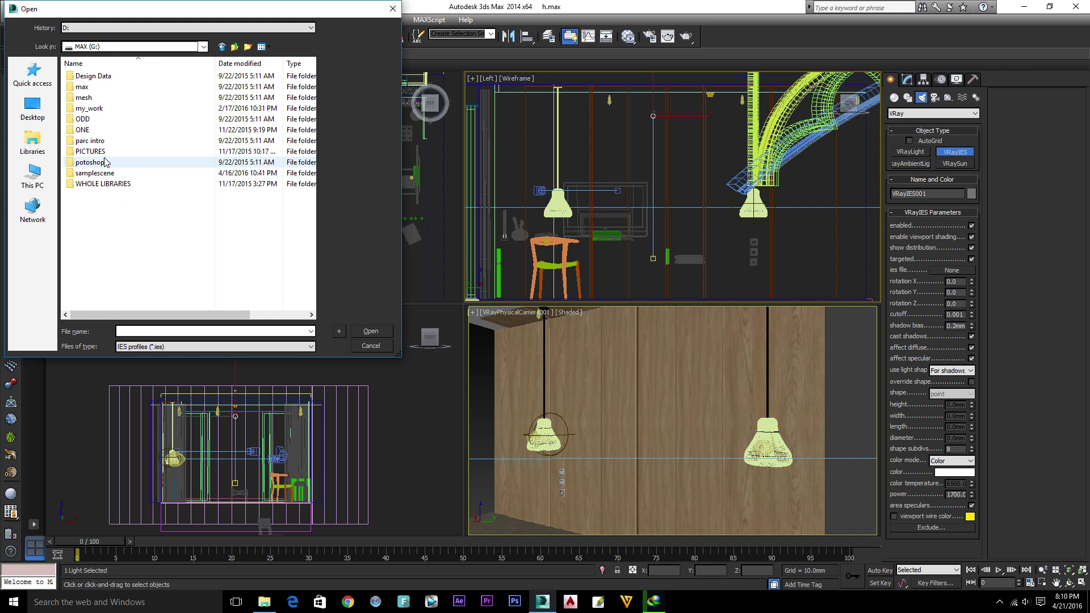
double_click(100, 131)
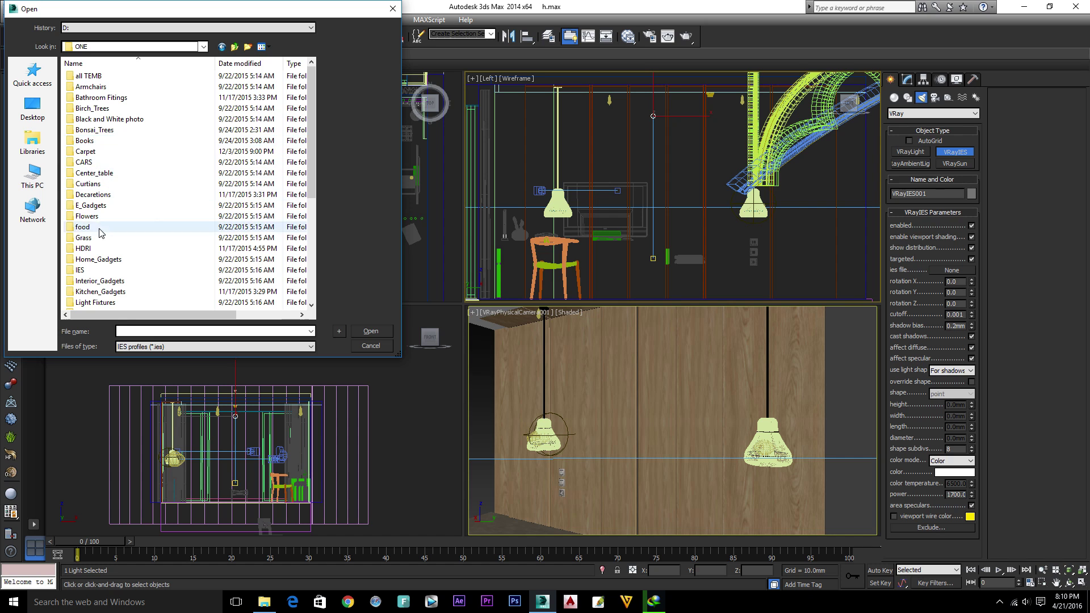
double_click(100, 273)
double_click(101, 87)
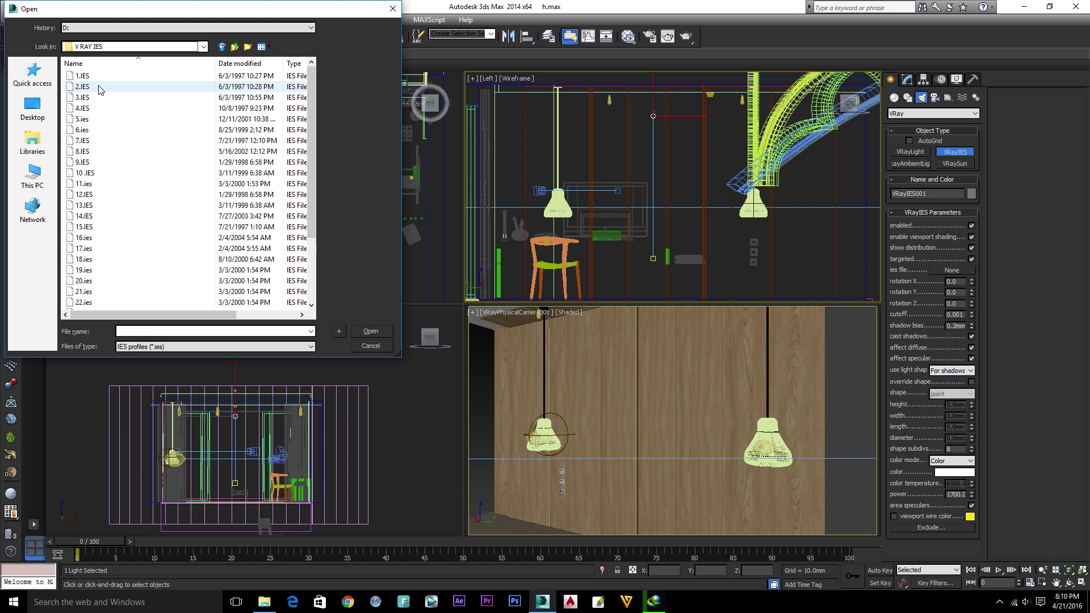
click(102, 248)
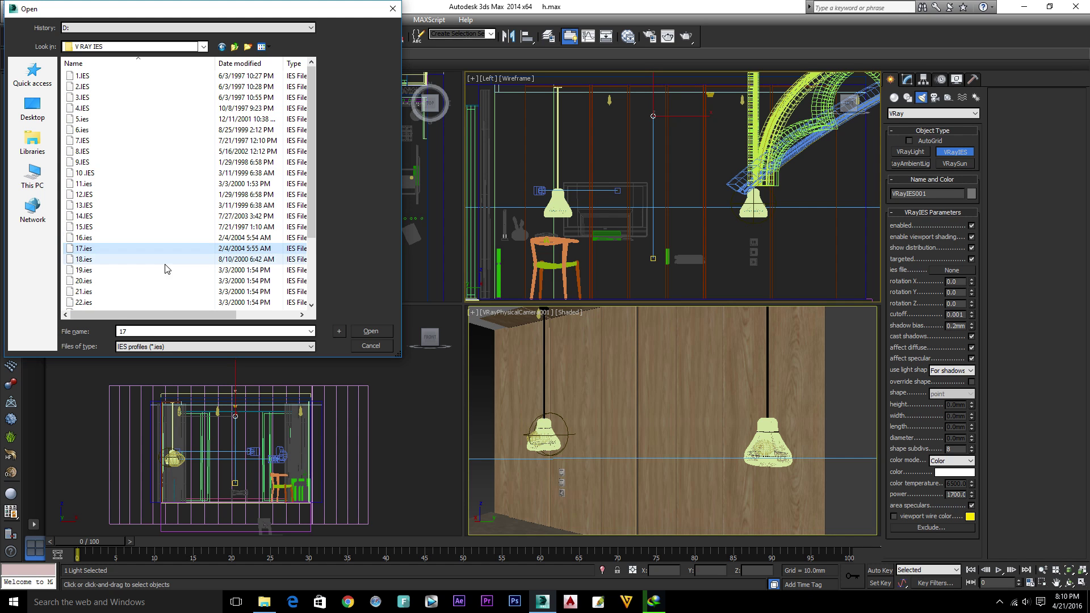
click(360, 330)
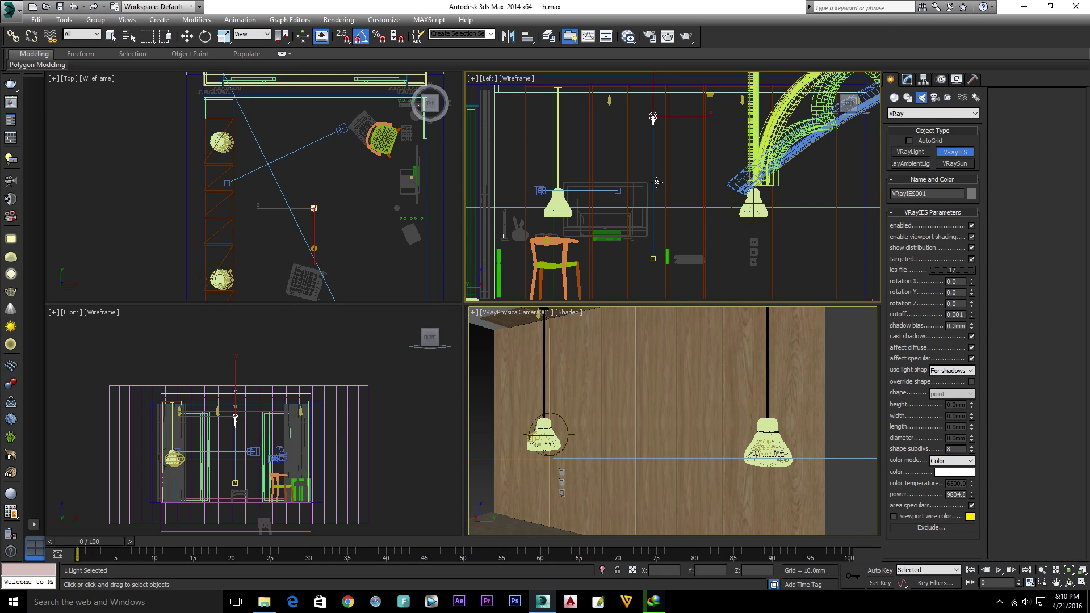
Move the light and its target left in plan and raise them in the Left view.
key(w)
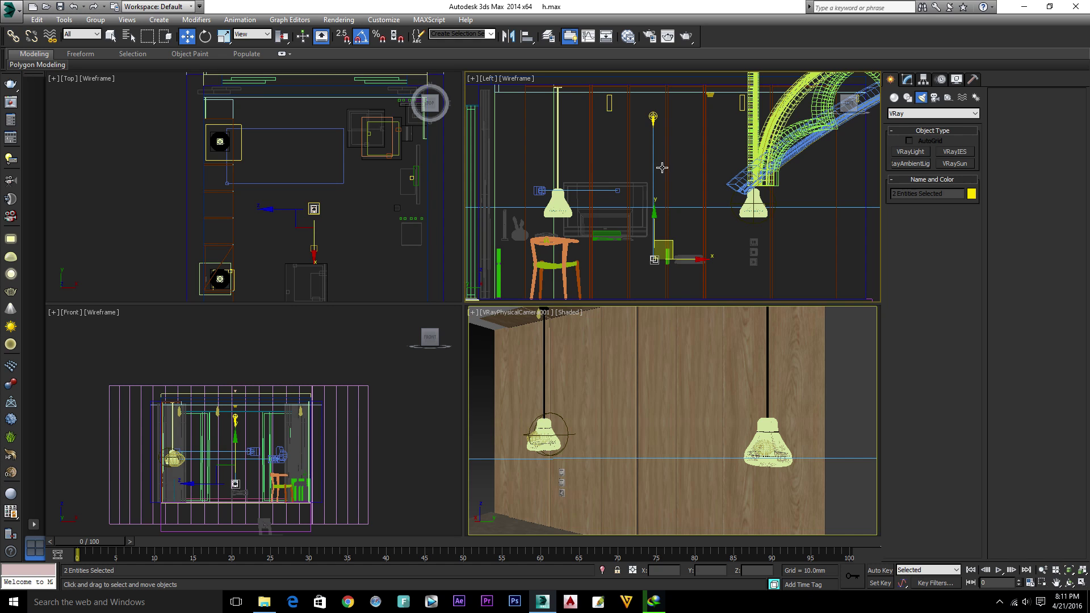
ctrl+click(653, 117)
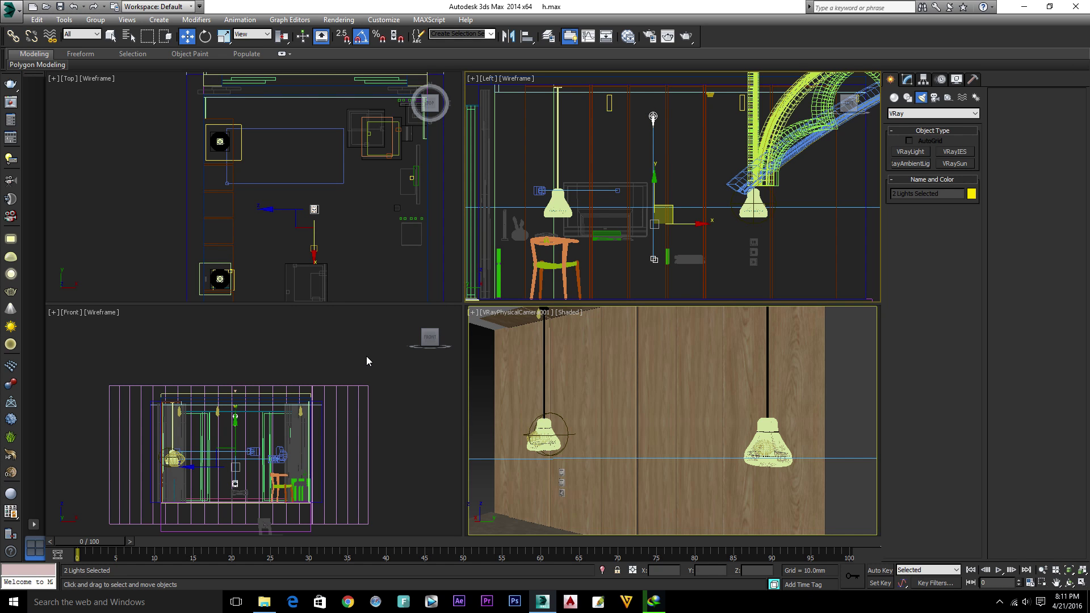
middle_drag(251, 285, 263, 230)
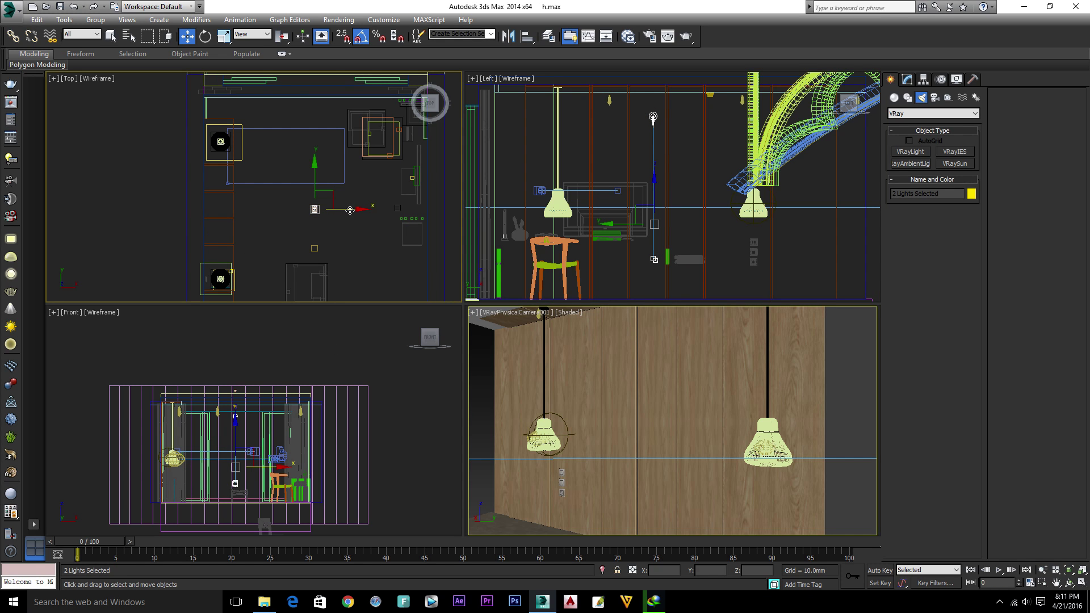
drag(349, 209, 251, 209)
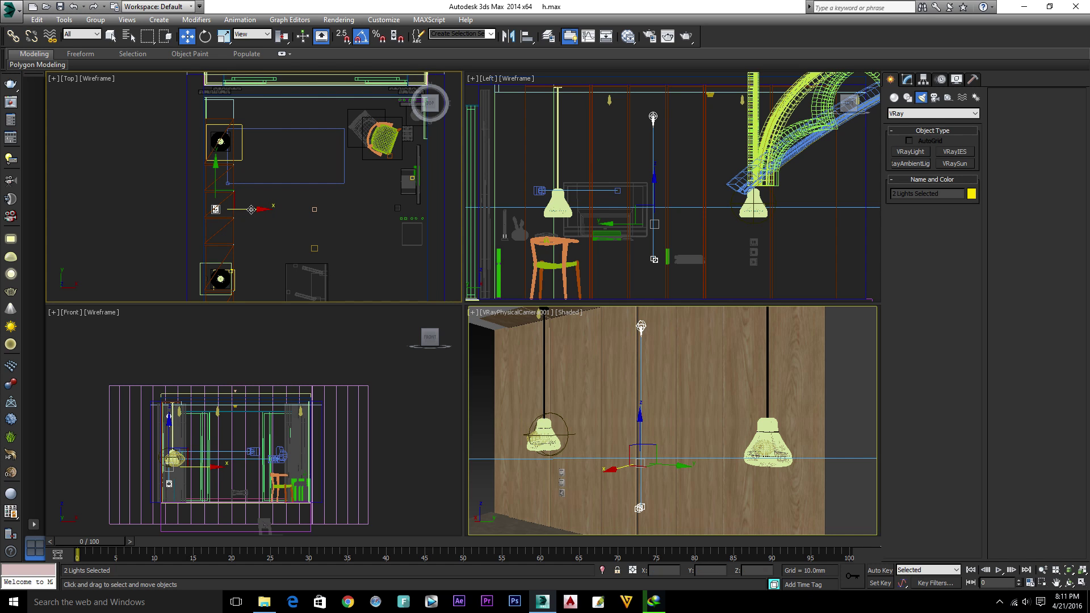
drag(654, 186, 654, 172)
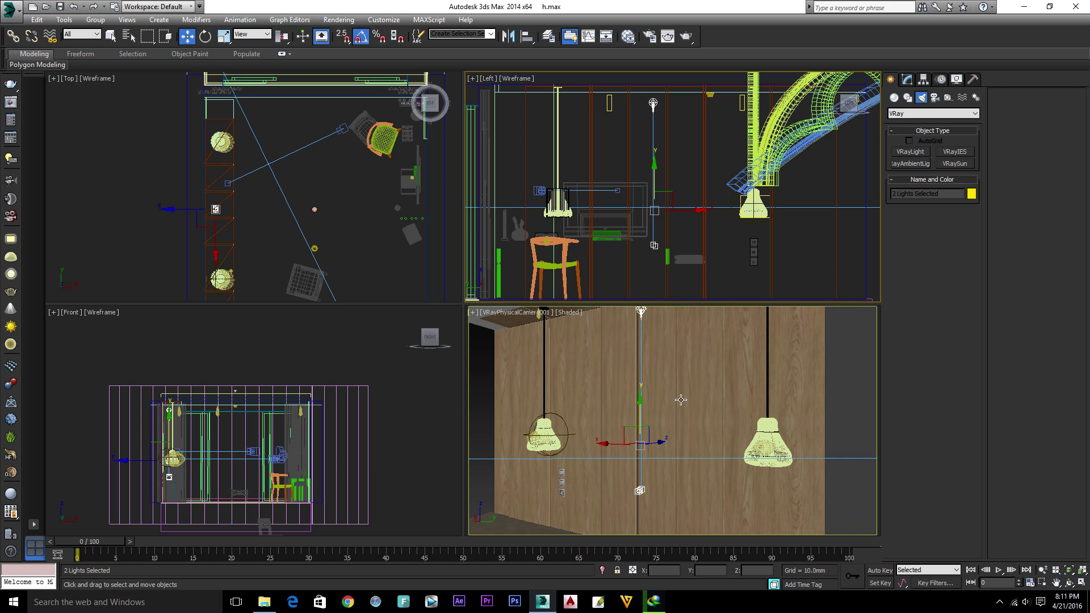
Select VRayIES001 in the Modify panel and make the camera view active.
click(909, 81)
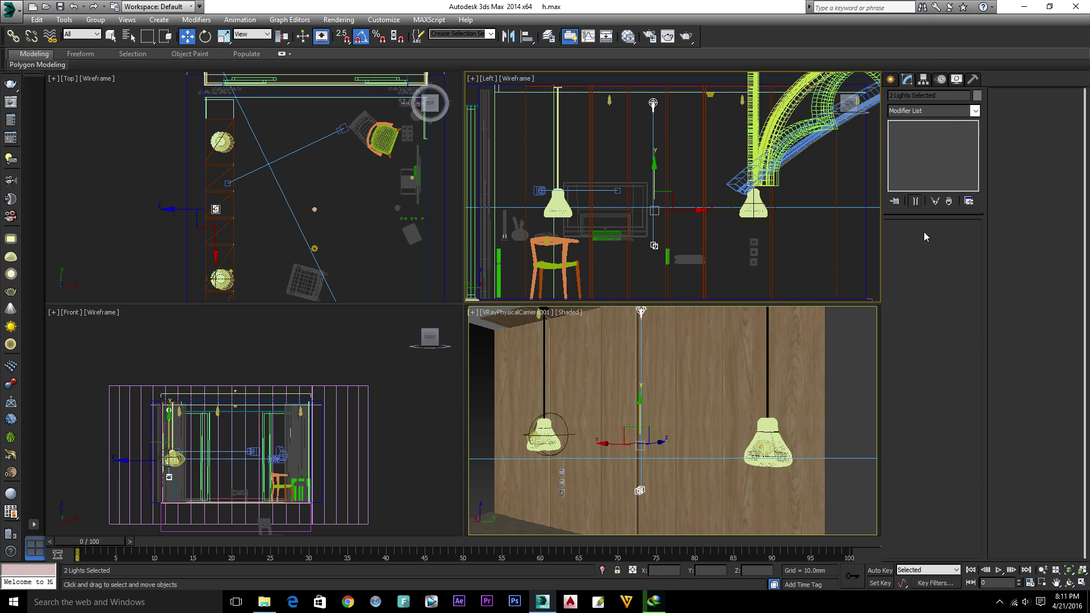
click(655, 103)
right_click(683, 334)
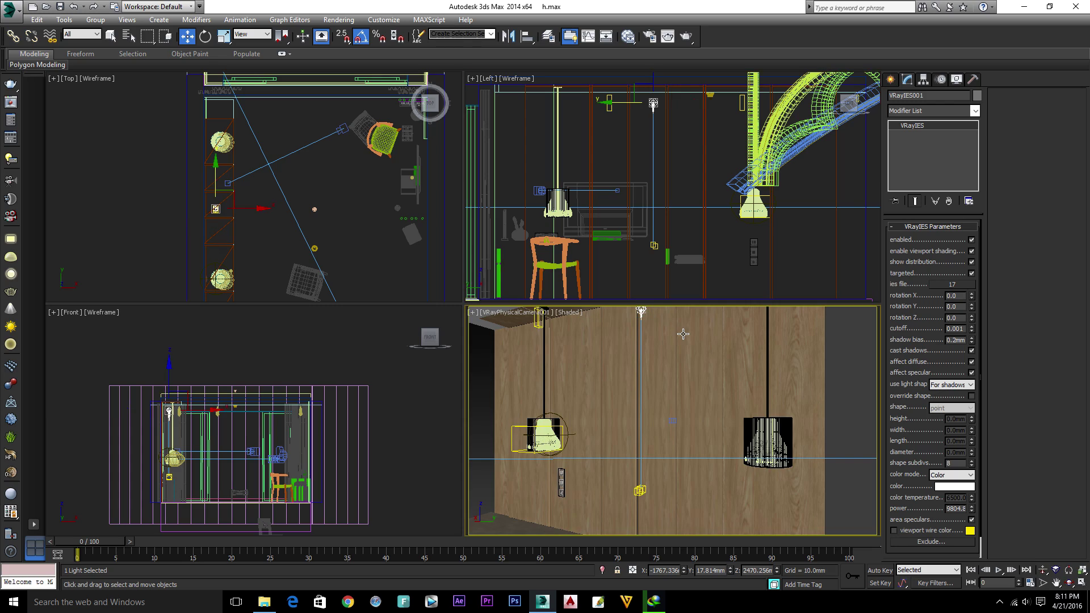
Run a V-Ray test render of the camera view, stop it, and reopen the IES file browser.
key(shift+q)
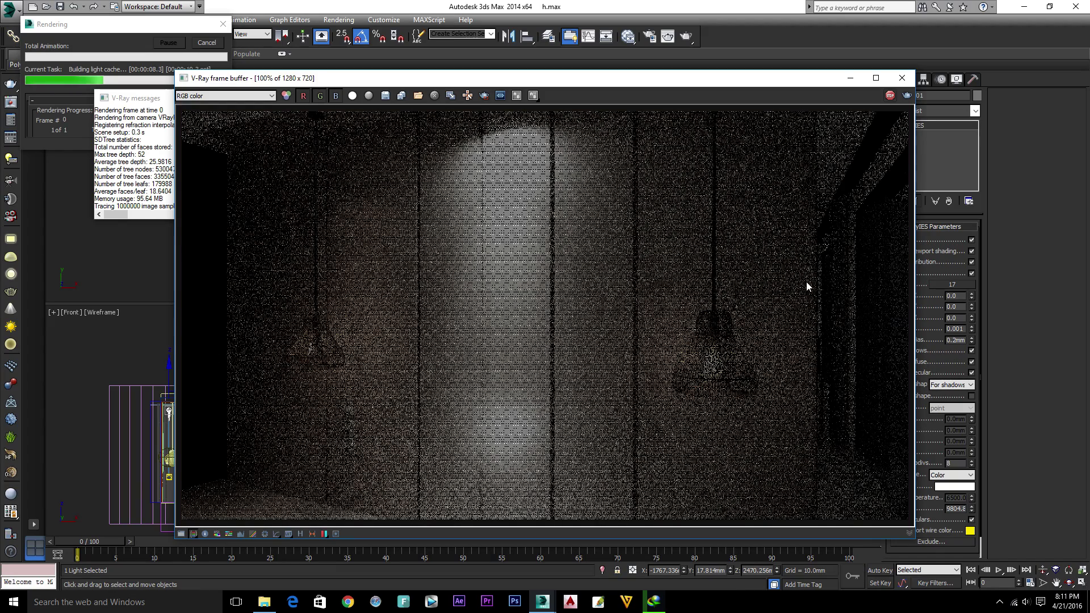
click(889, 95)
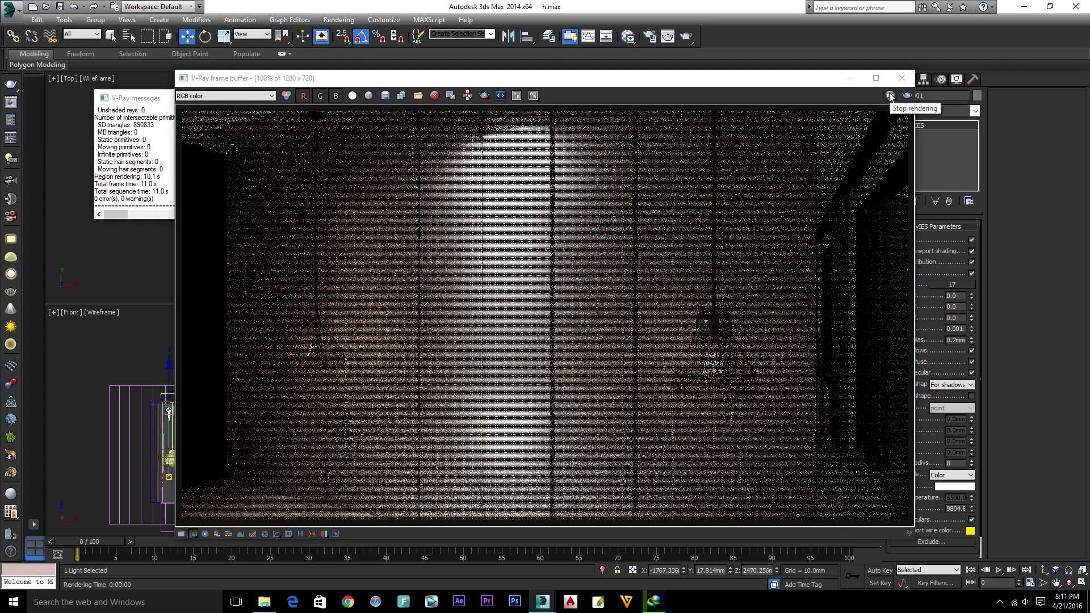
click(960, 285)
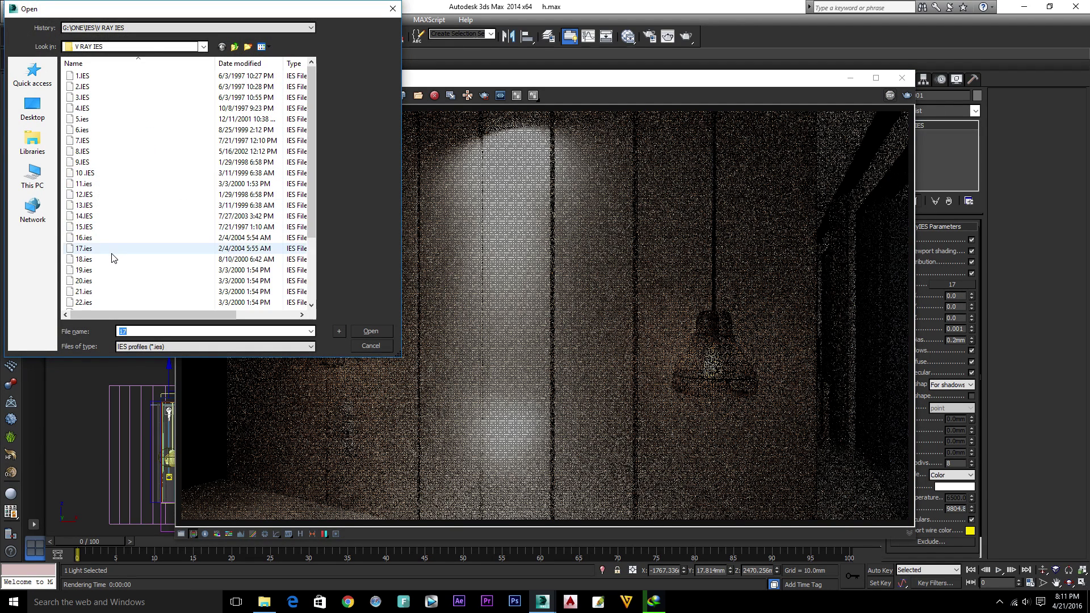
Show all file types in the parent IES folder and right-click the iesguide.jpg image.
scroll(111, 266, down, 3)
scroll(159, 90, up, 3)
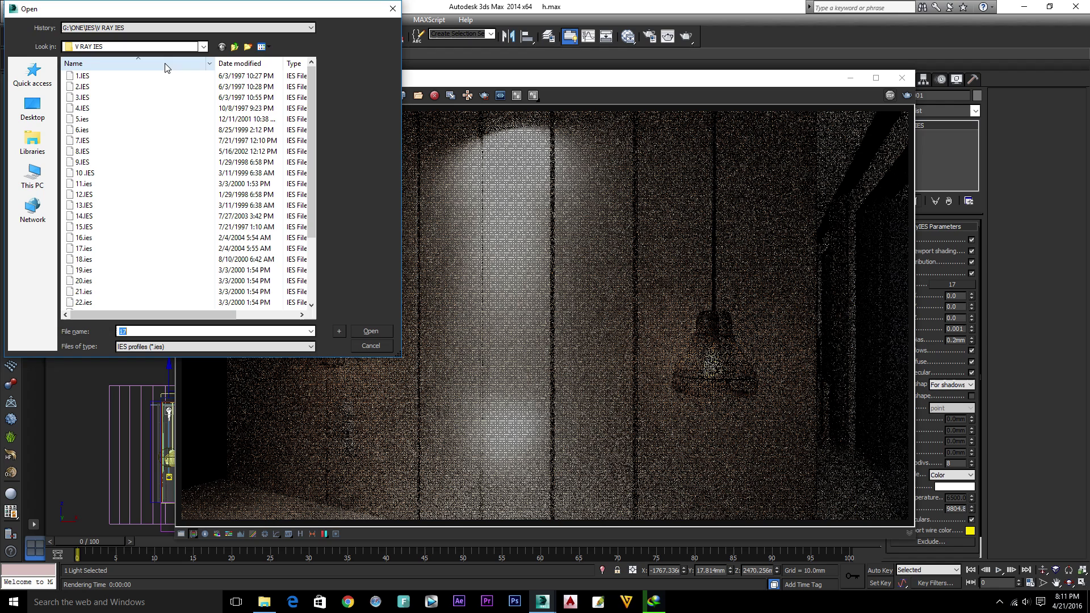
click(235, 47)
click(210, 347)
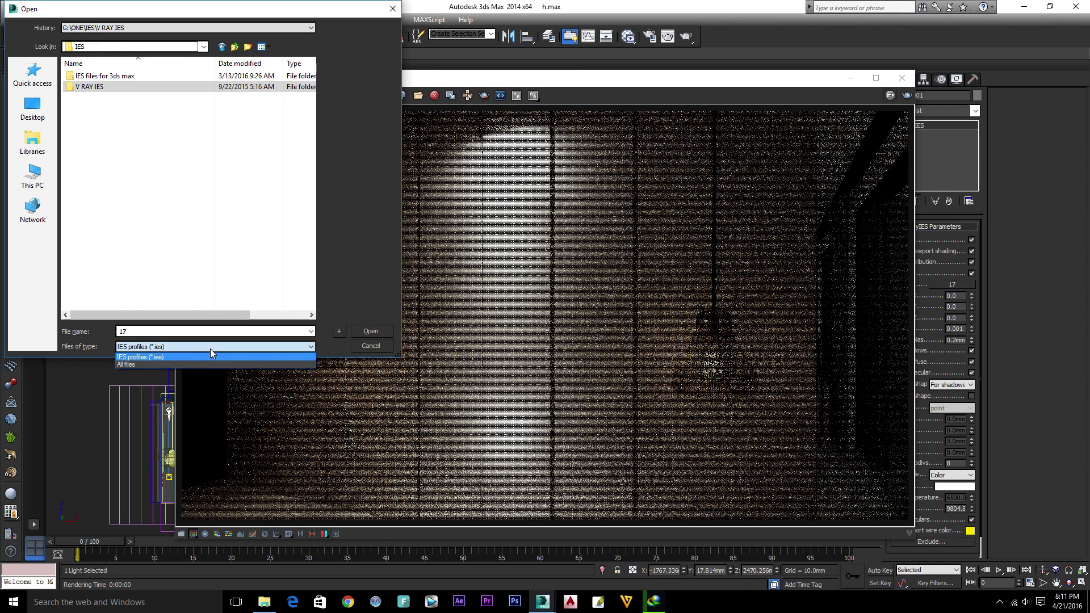
click(199, 363)
click(110, 99)
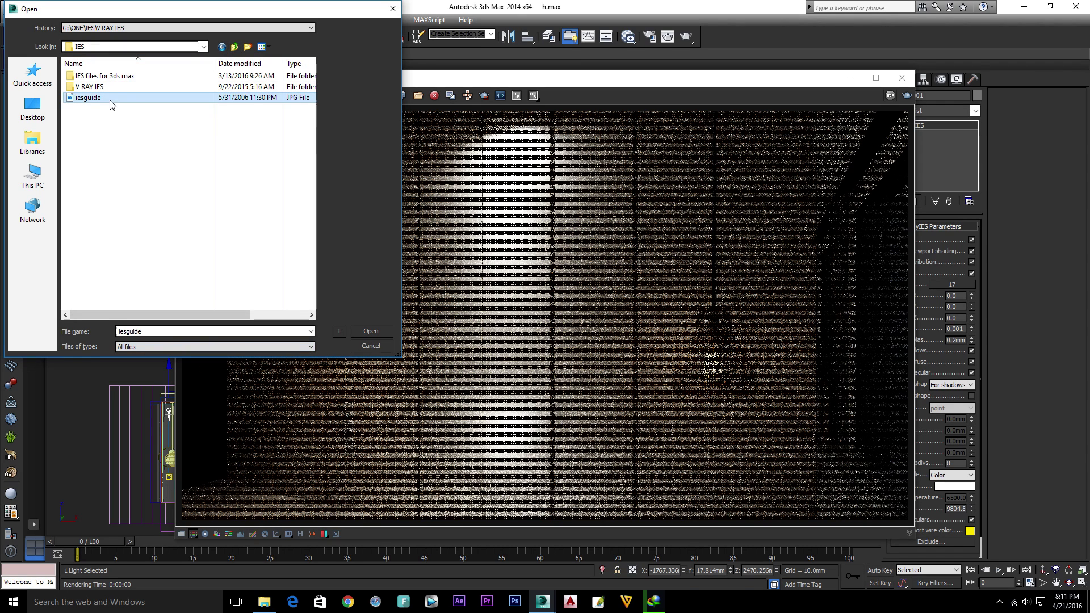
right_click(111, 101)
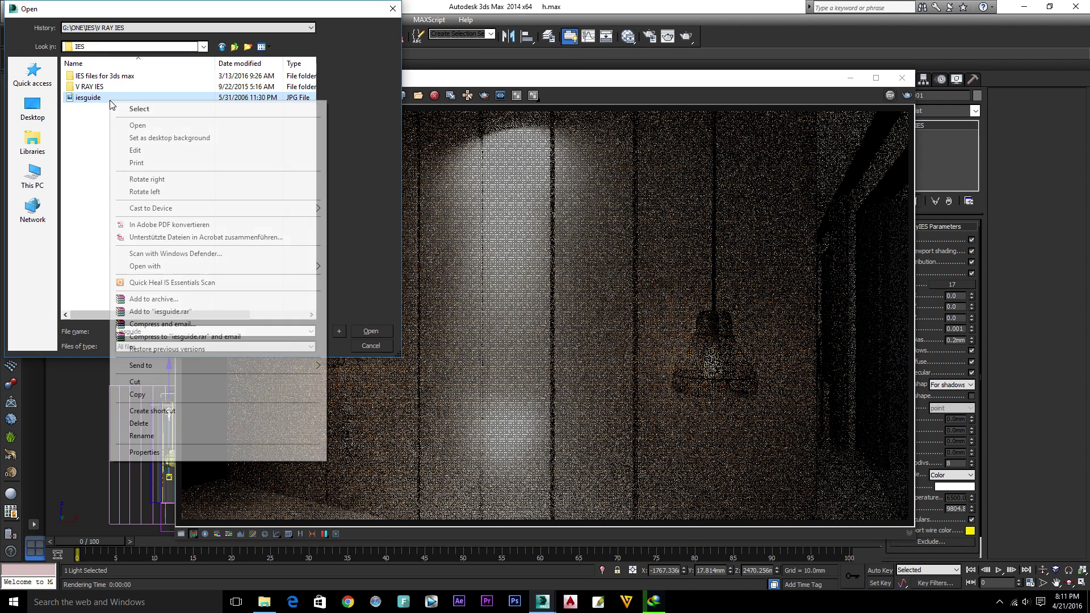
View the iesguide chart of 30 IES light distributions in Photos, then close it.
click(149, 125)
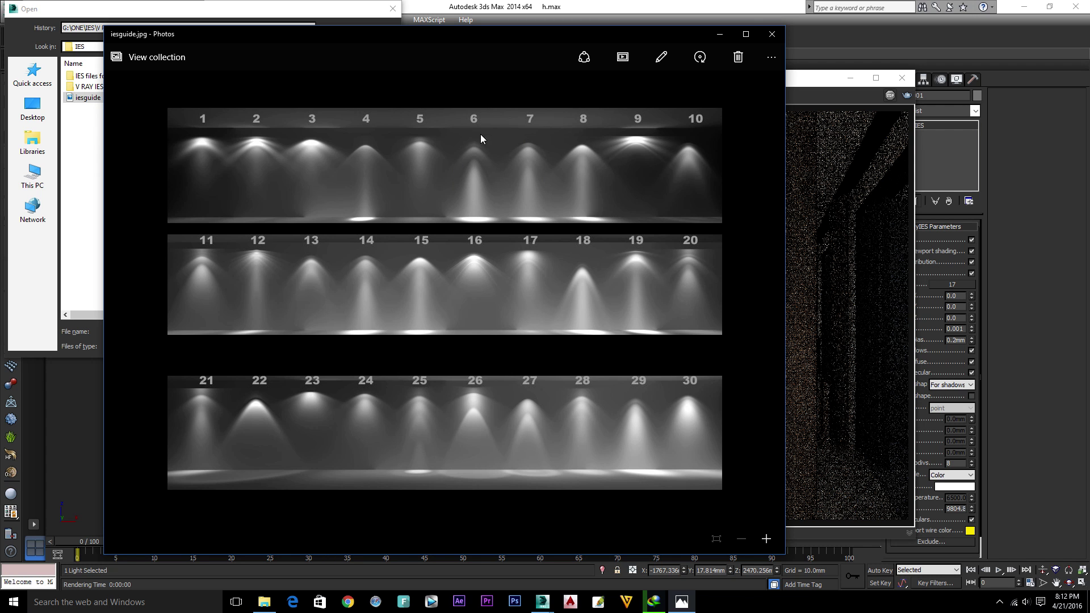
click(772, 36)
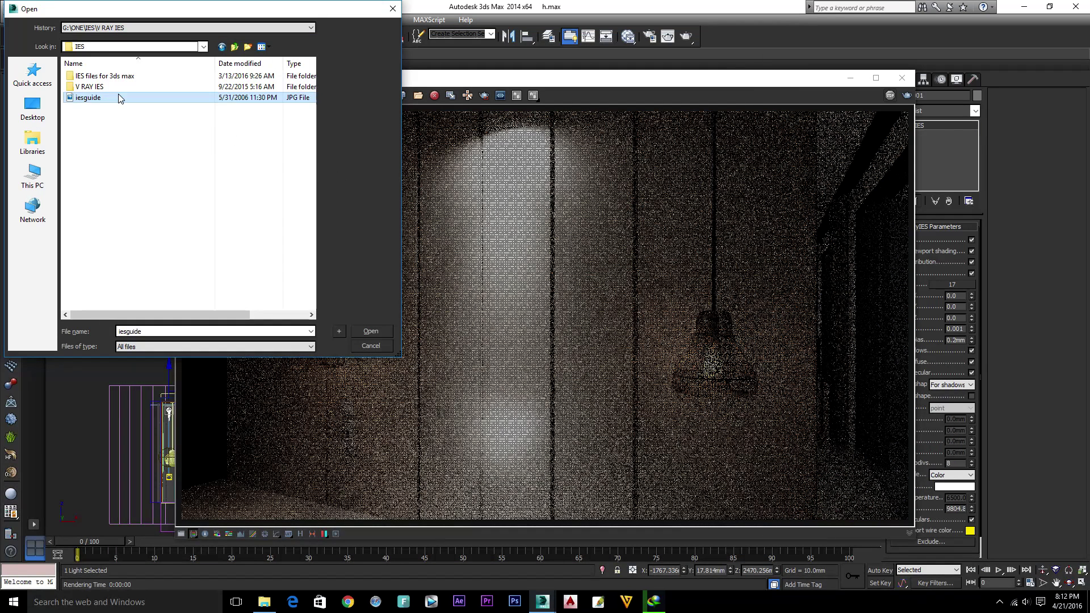
Load the 6.ies profile from the V RAY IES folder onto the light.
double_click(91, 87)
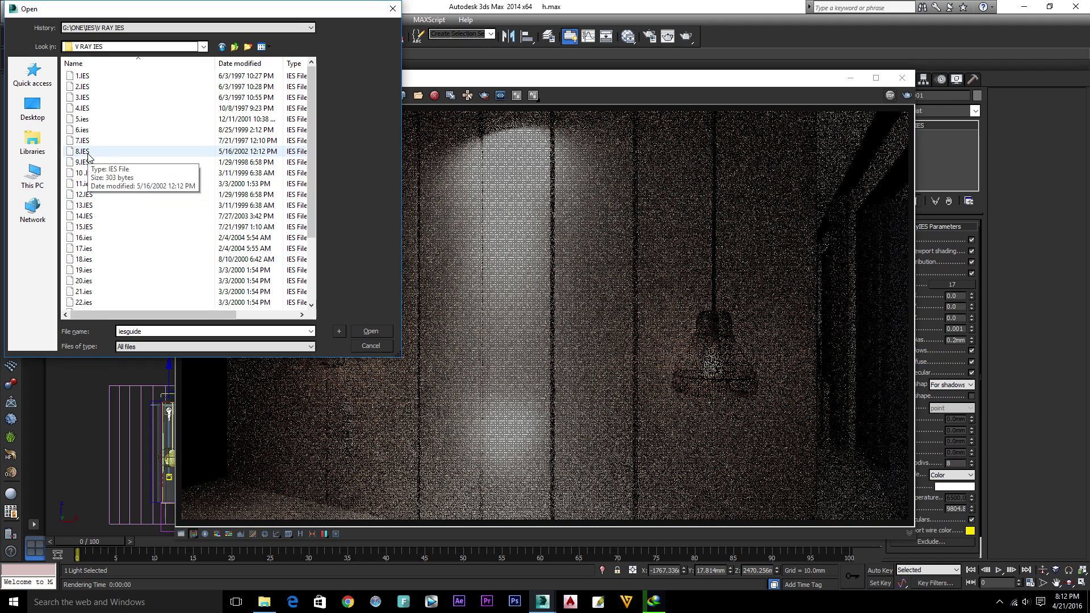
click(85, 130)
click(361, 327)
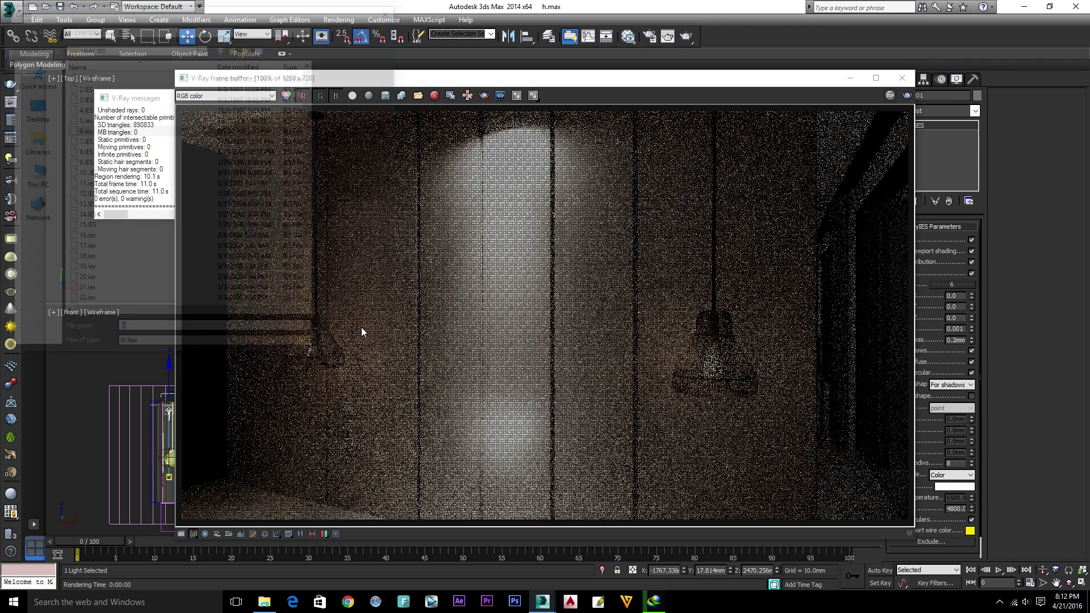
Re-render the last view with the new profile, stop it, and minimize the frame buffer.
click(908, 96)
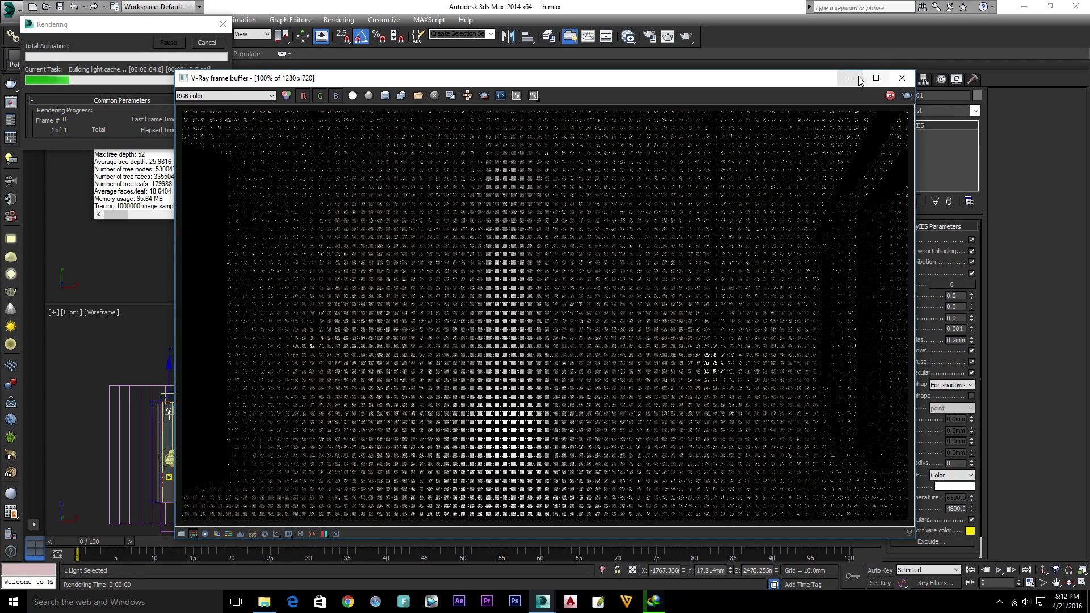
click(890, 96)
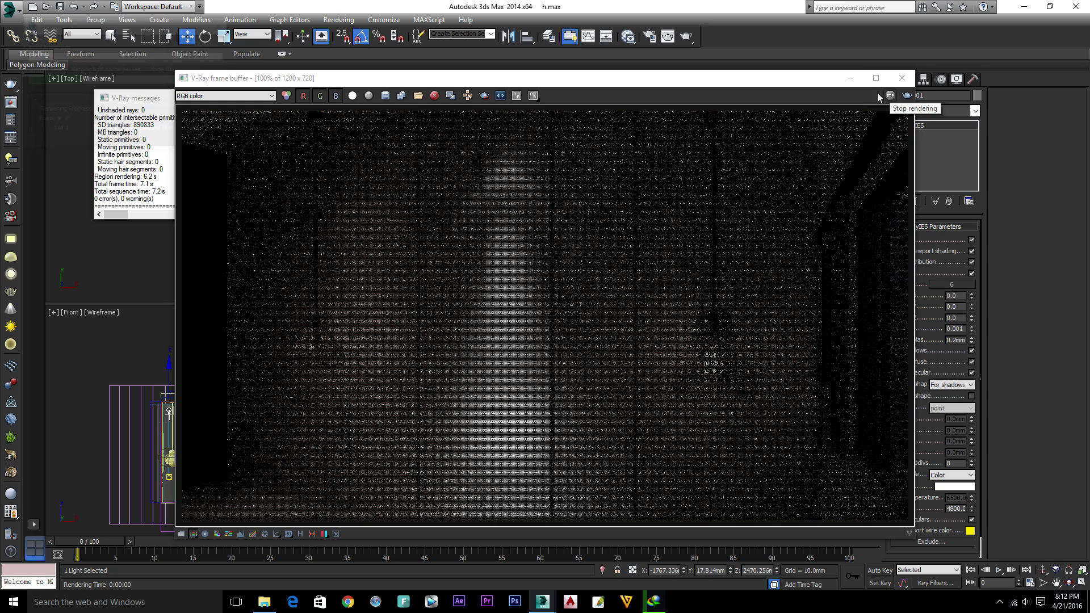
click(850, 78)
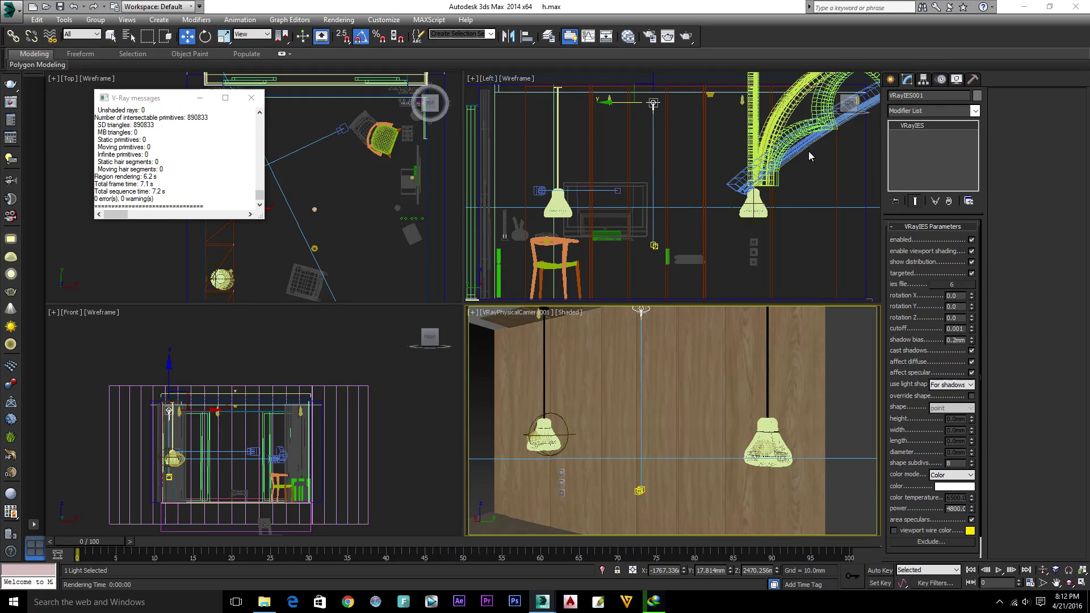
Close V-Ray messages, zoom to the light in Top view, try moving it right, then undo.
click(252, 98)
key(z)
scroll(223, 208, up, 3)
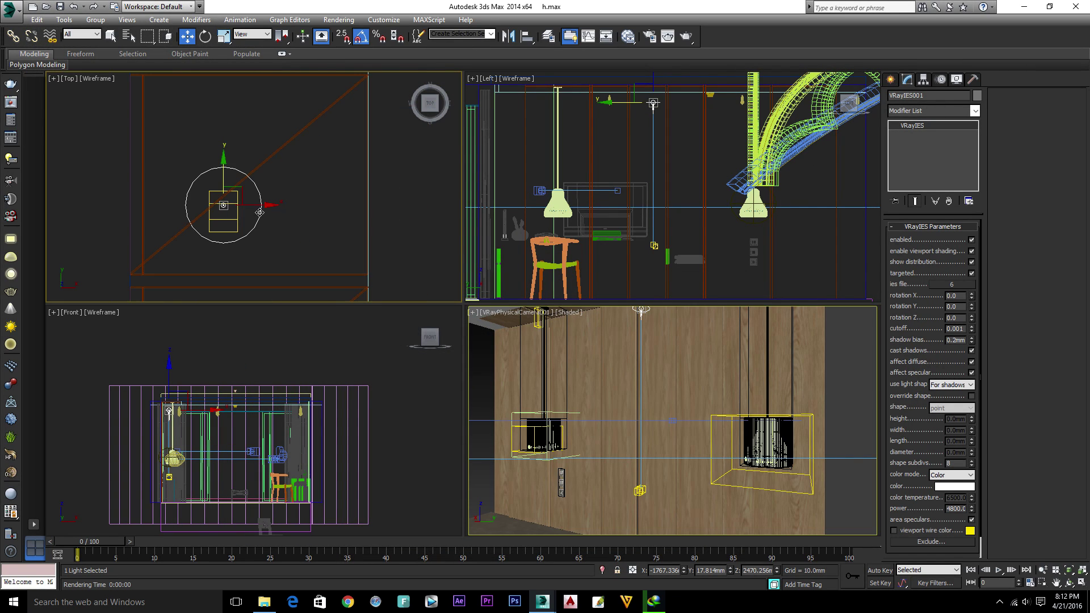
click(227, 225)
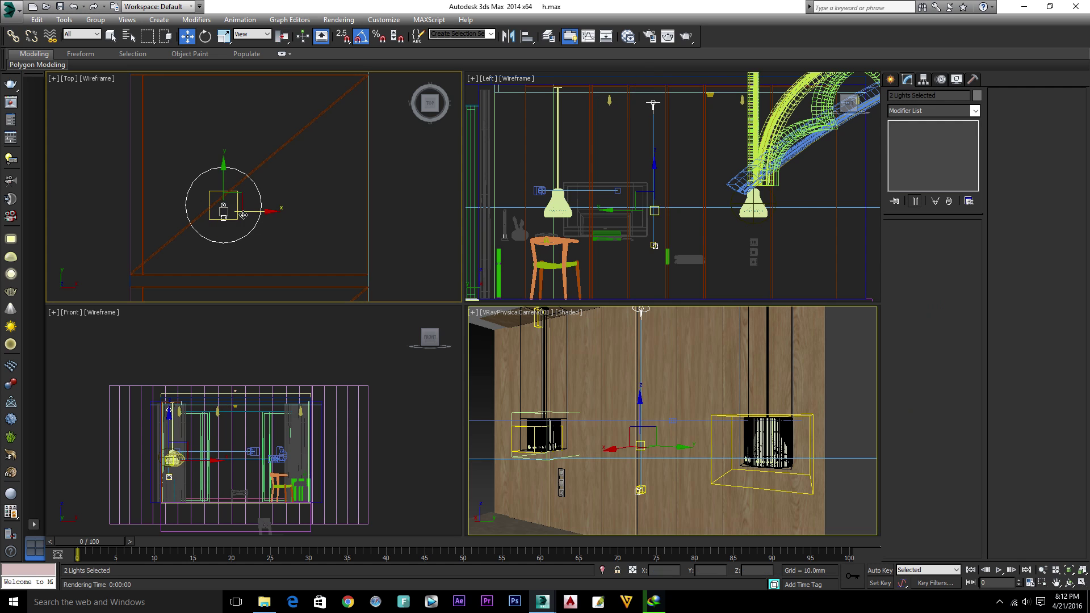
drag(254, 208, 291, 207)
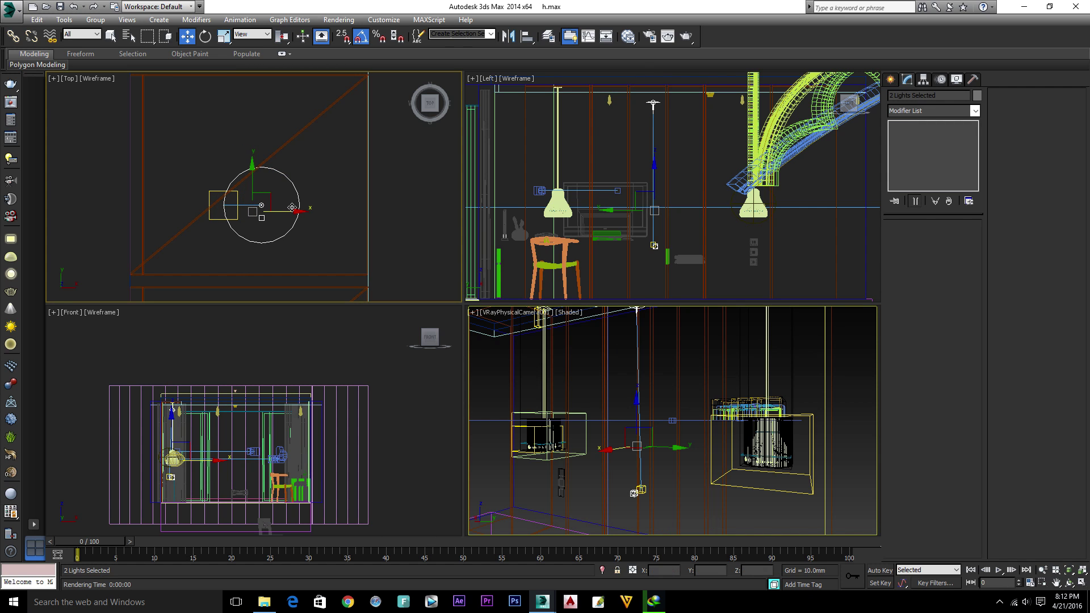
key(ctrl+z)
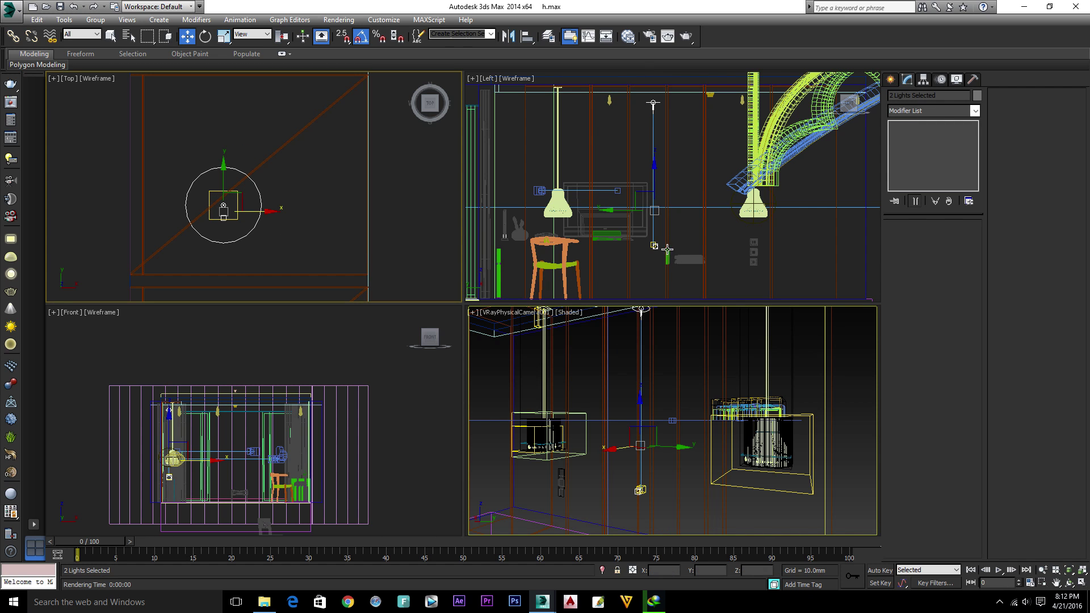
Select both parts of the light, shift it right in plan, then reselect VRayIES001.
scroll(660, 247, up, 5)
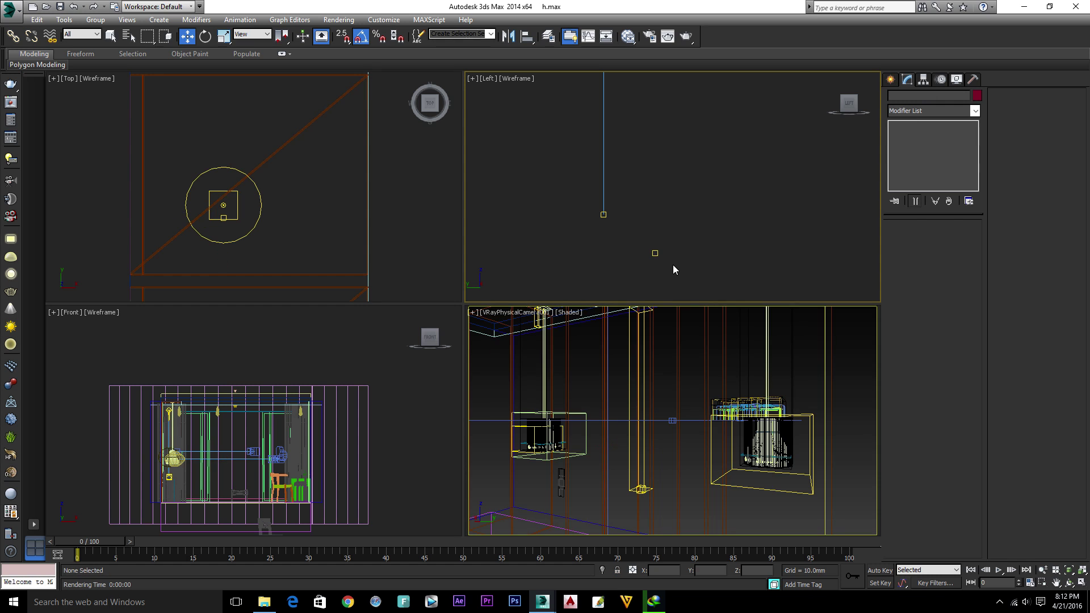
click(654, 253)
scroll(639, 245, down, 1)
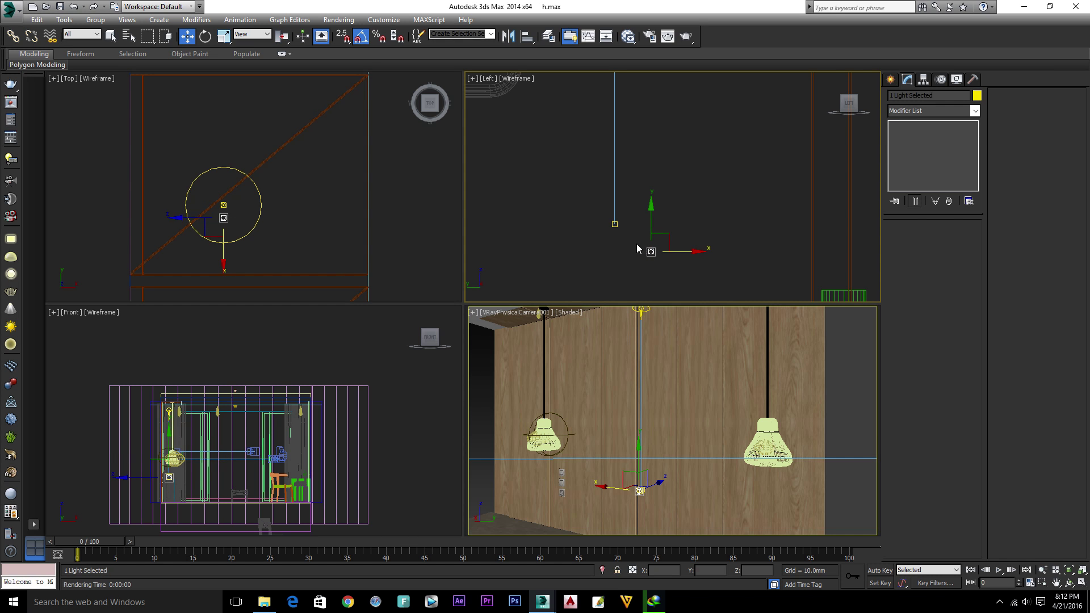
click(616, 226)
scroll(638, 226, down, 2)
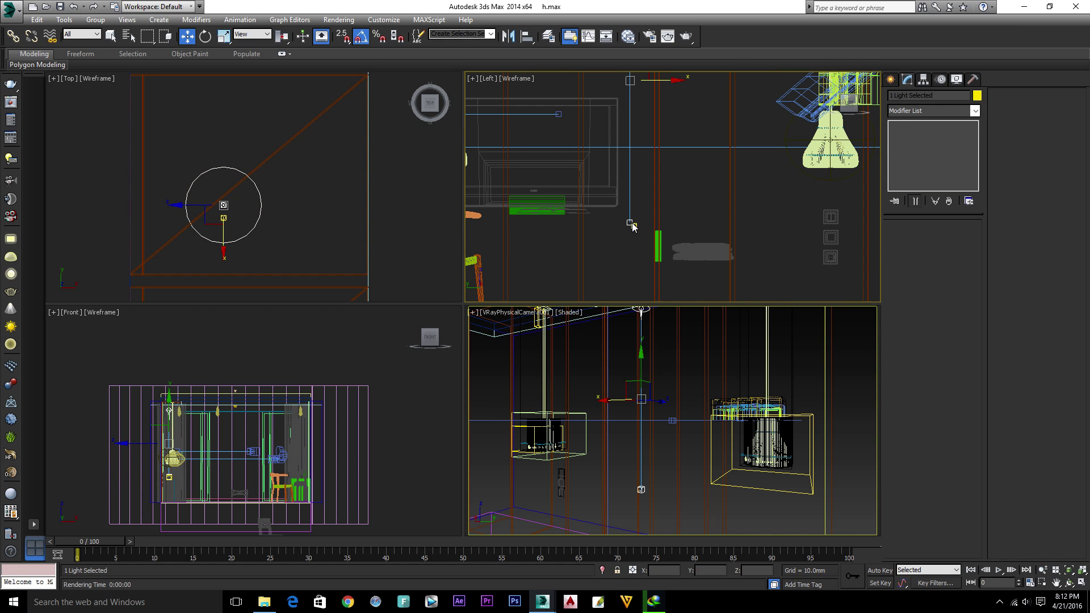
scroll(638, 165, down, 3)
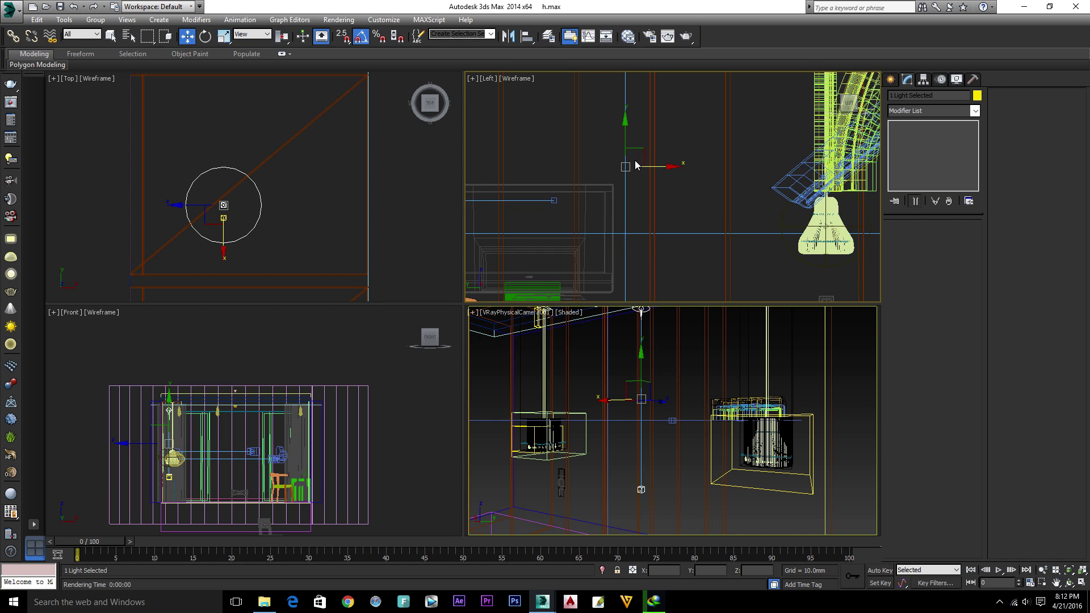
scroll(635, 144, down, 2)
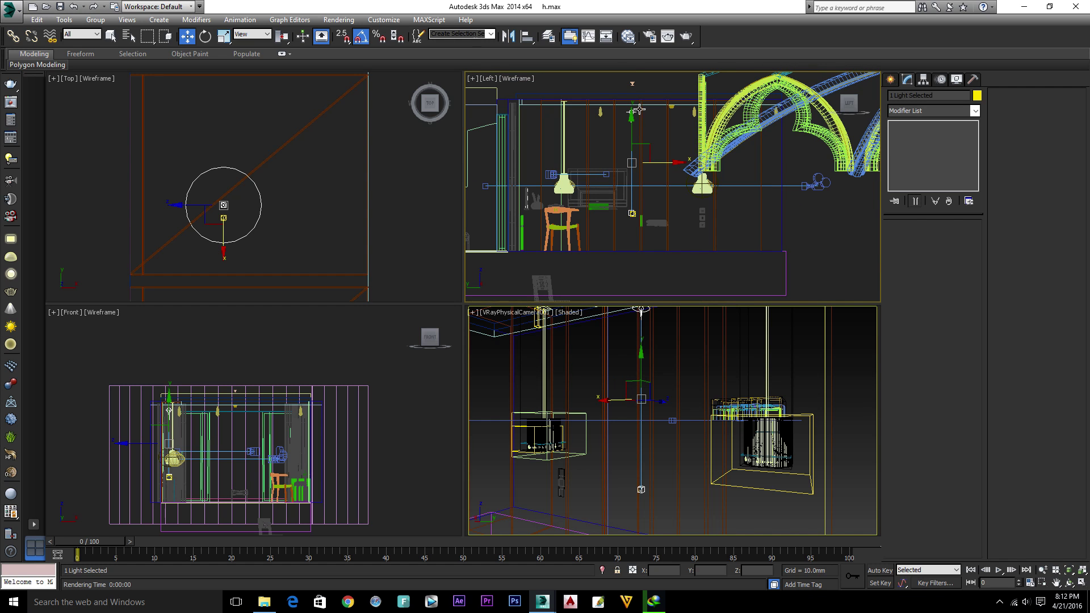
drag(251, 206, 304, 210)
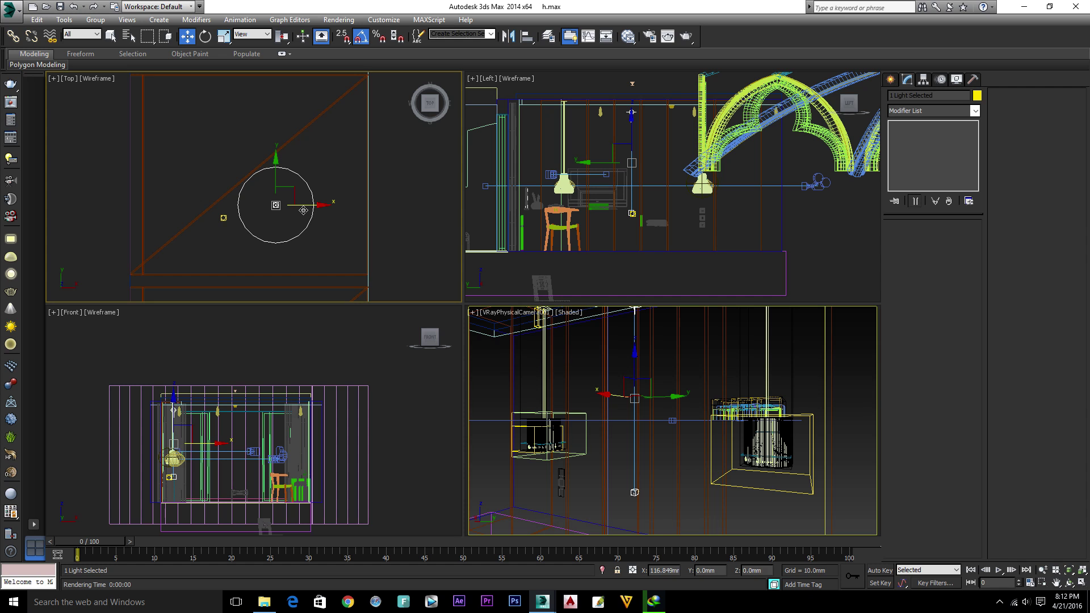
click(632, 112)
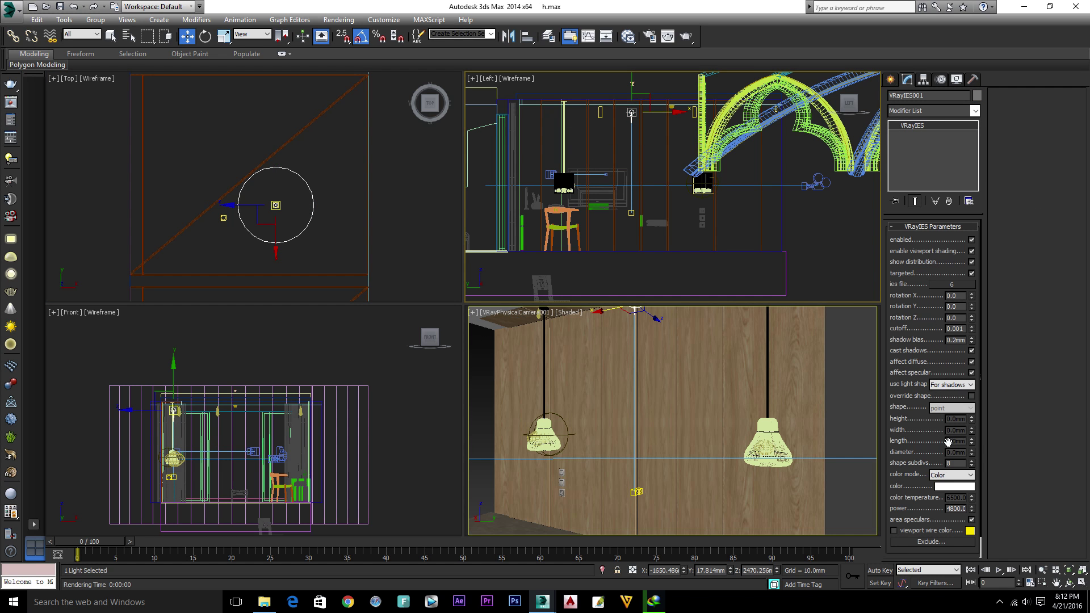
Give VRayIES001 Temperature colour mode at 3500 and power 2500, then render the camera view.
click(956, 476)
click(961, 493)
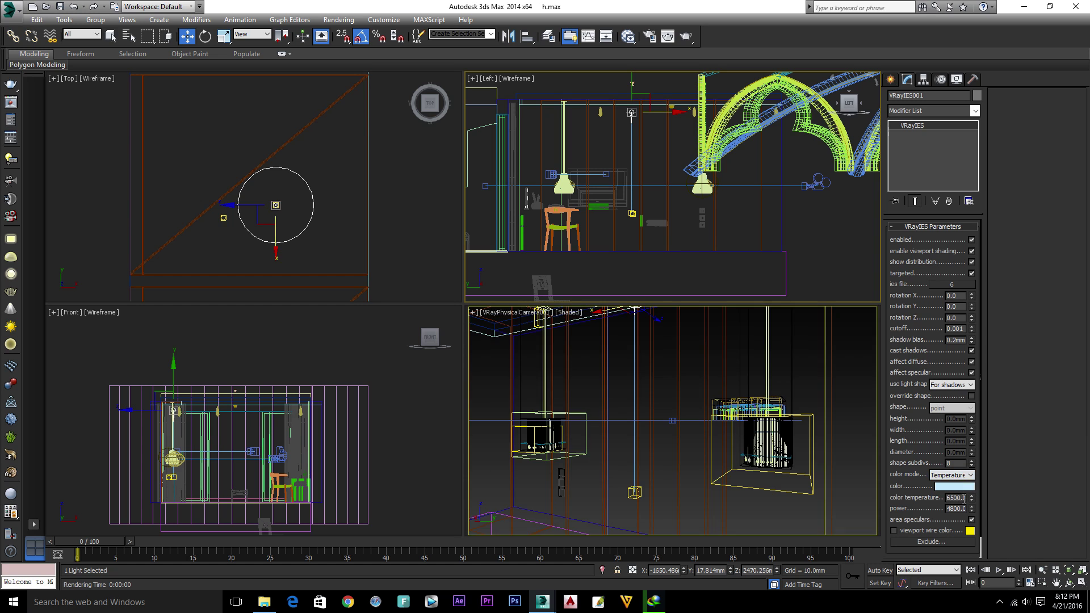
double_click(948, 497)
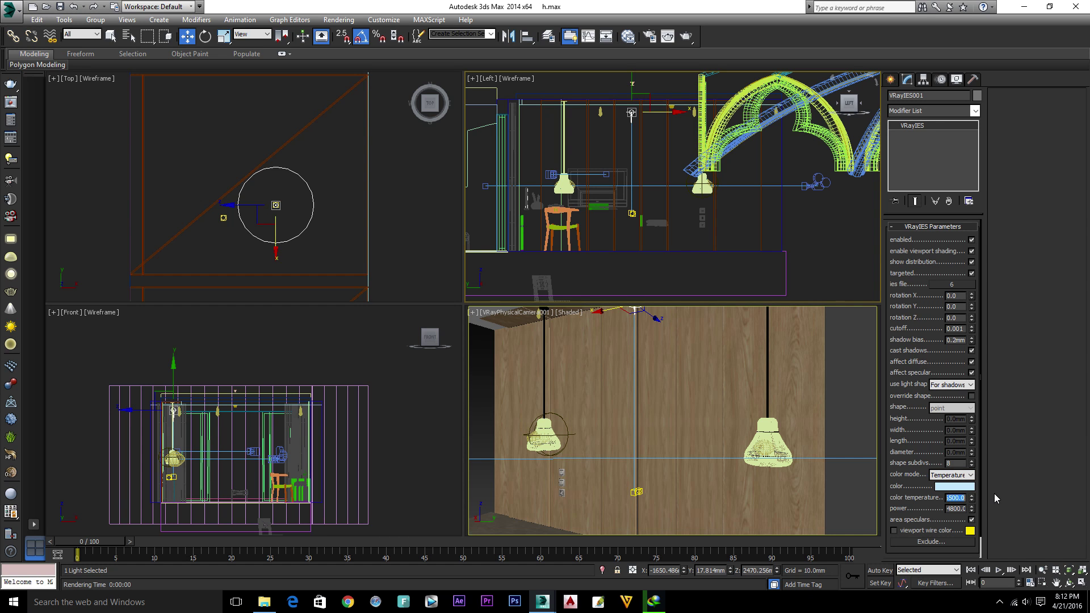
text(3500)
key(Return)
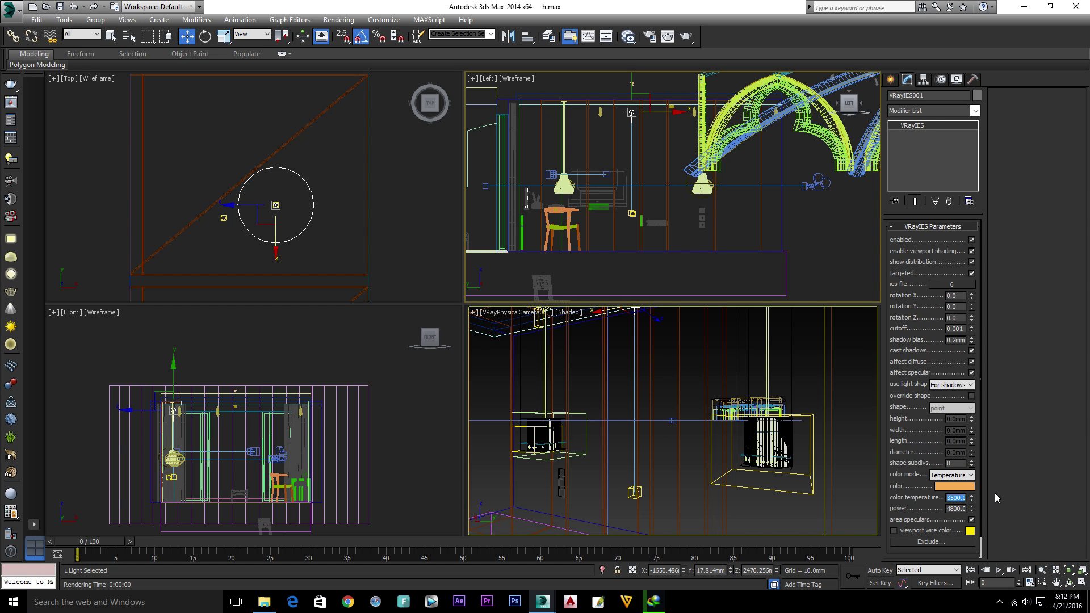
double_click(956, 509)
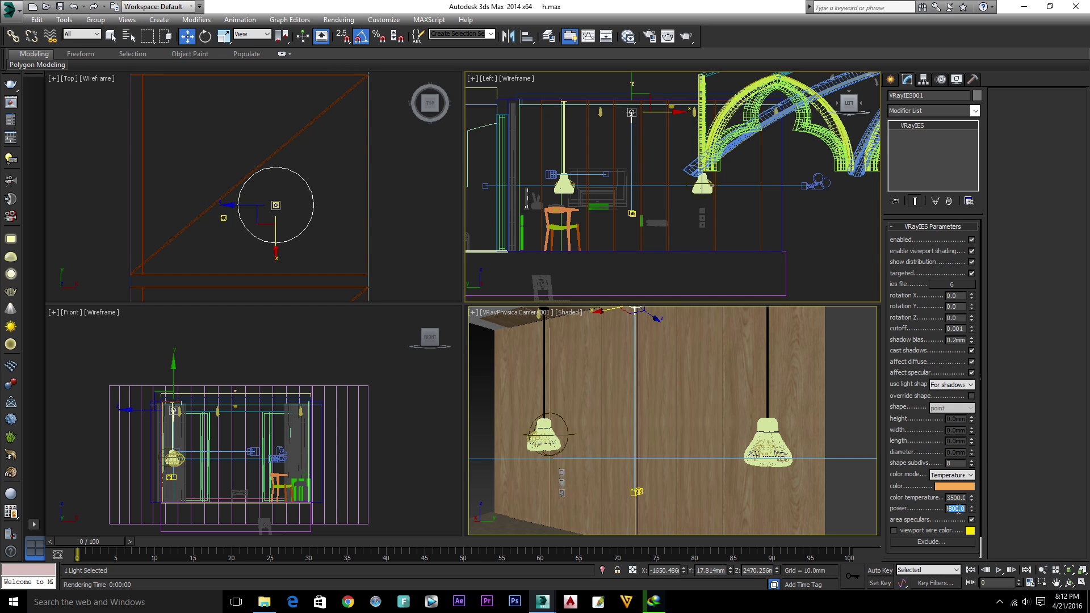
text(1)
text(250)
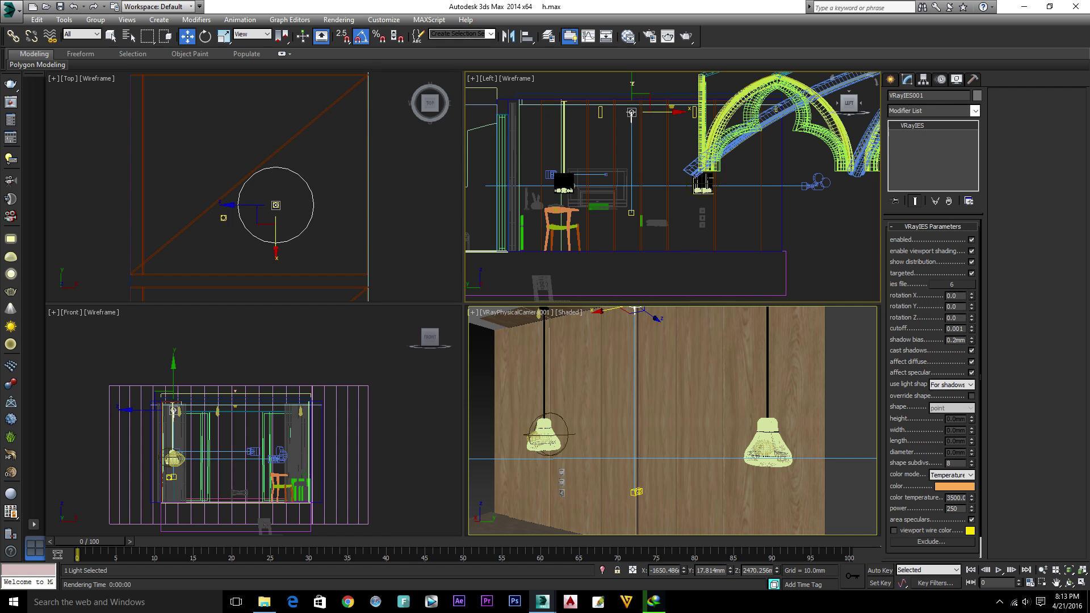
text(0)
key(Return)
right_click(601, 468)
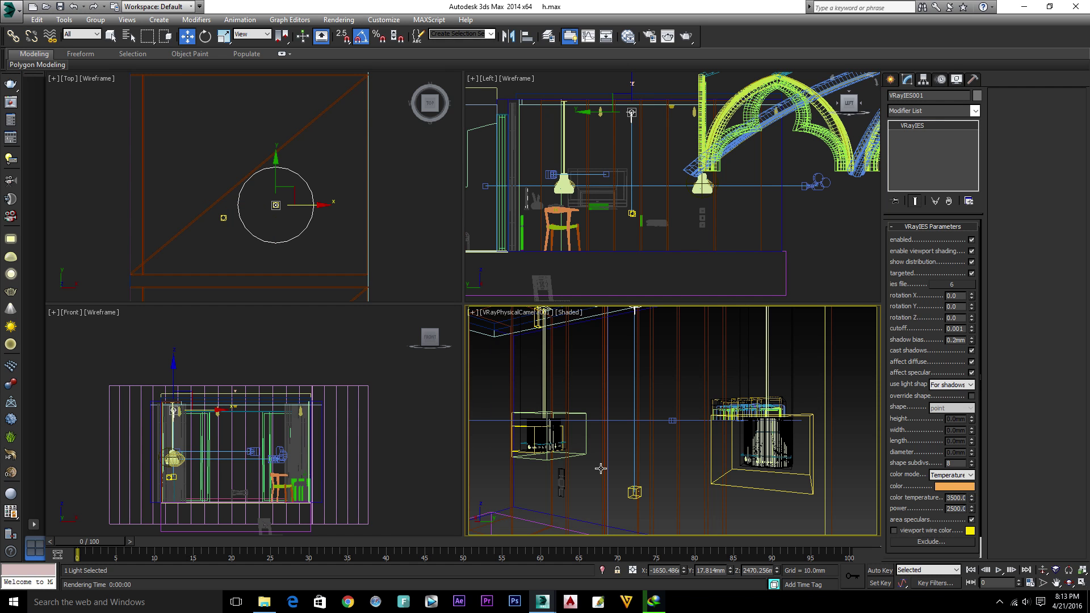
key(shift+q)
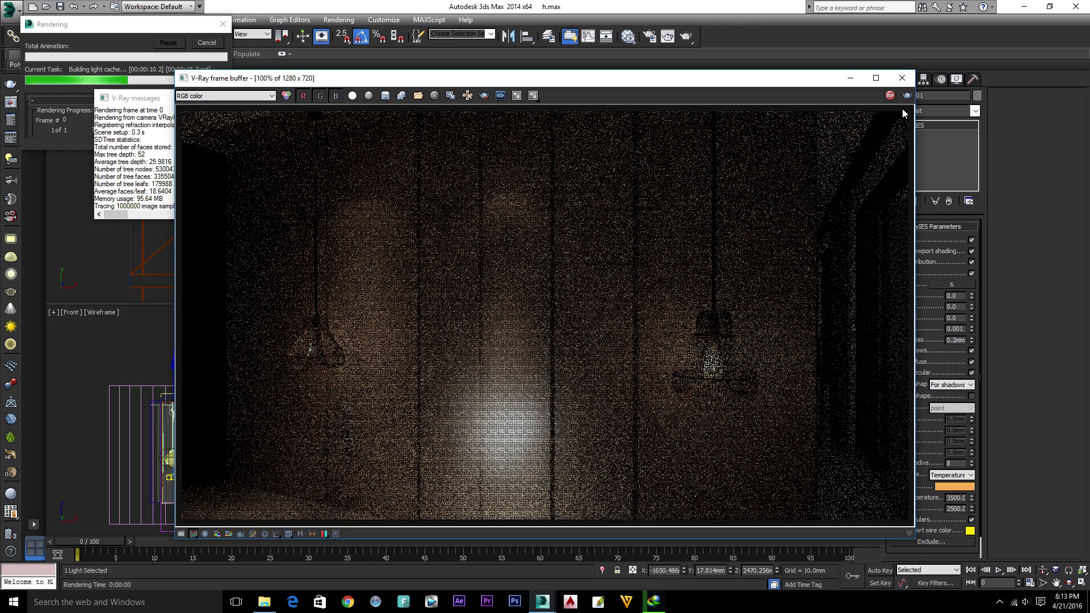
Stop the running render, minimize the frame buffer, and deselect the pendant light.
click(890, 96)
click(850, 78)
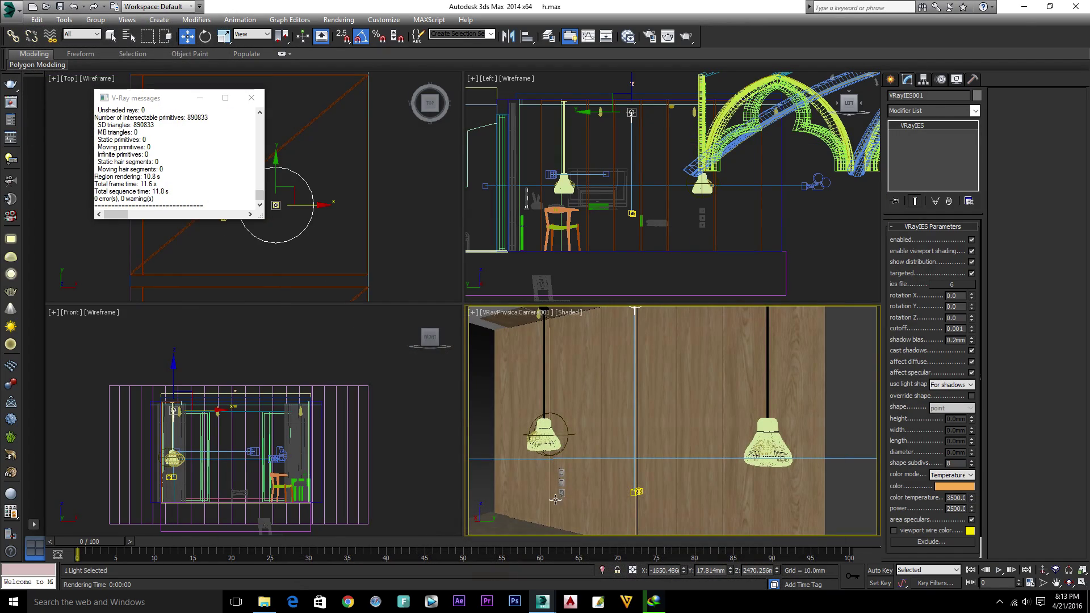
scroll(633, 221, up, 4)
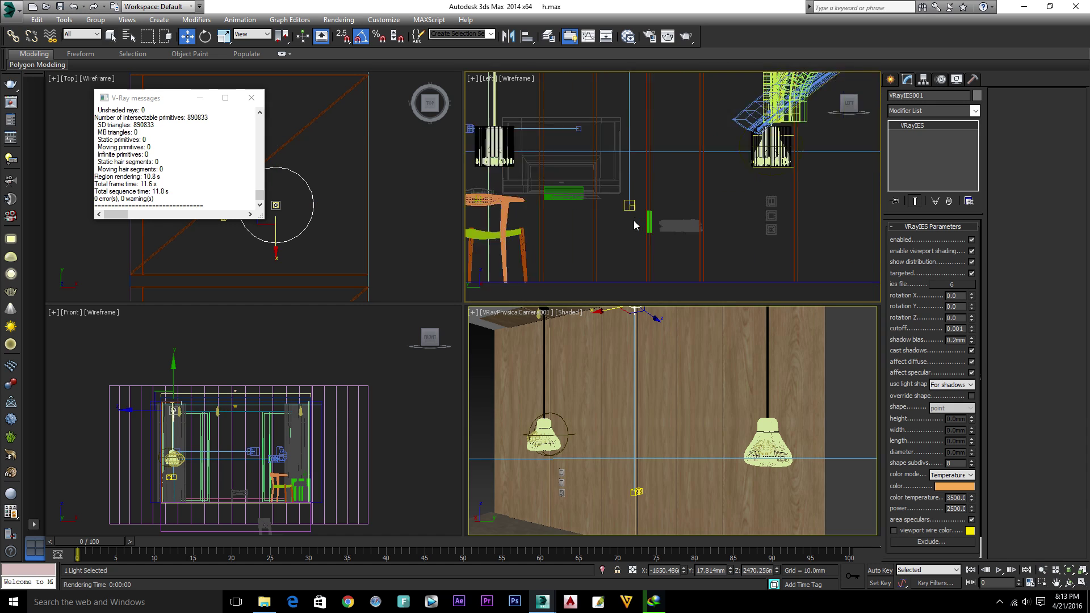
scroll(633, 213, up, 4)
scroll(631, 171, up, 3)
click(630, 146)
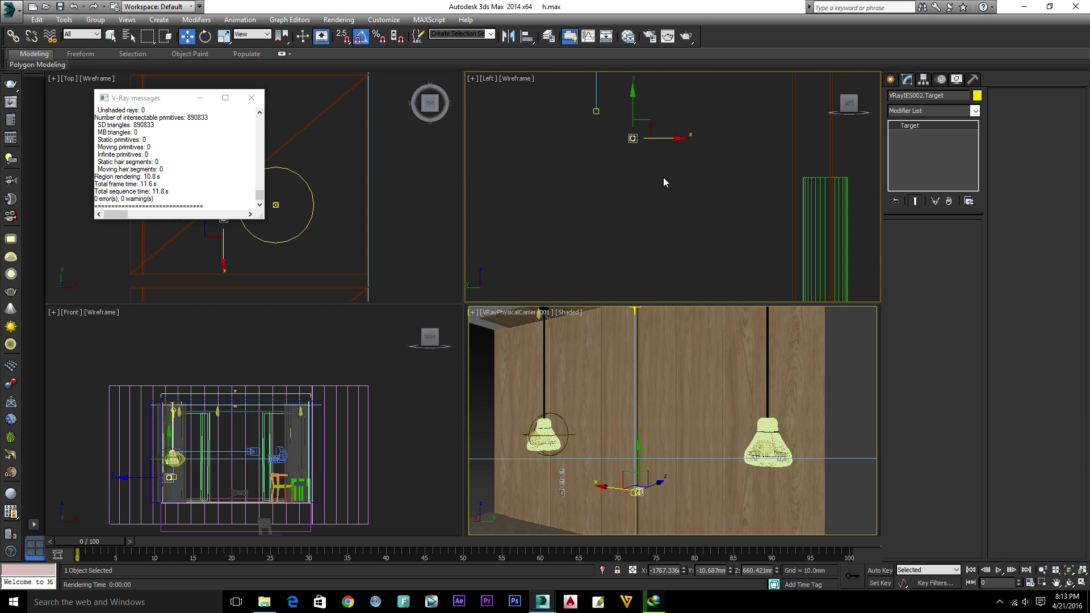
Render the camera view with the warm light, close the frame buffer, and dolly slightly closer.
click(682, 333)
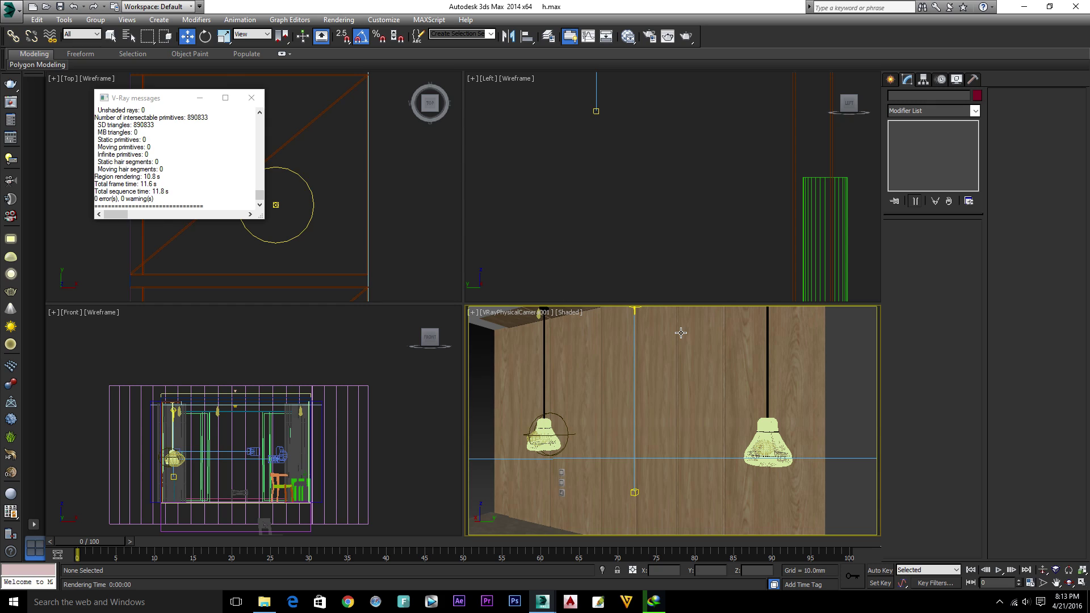
key(shift+q)
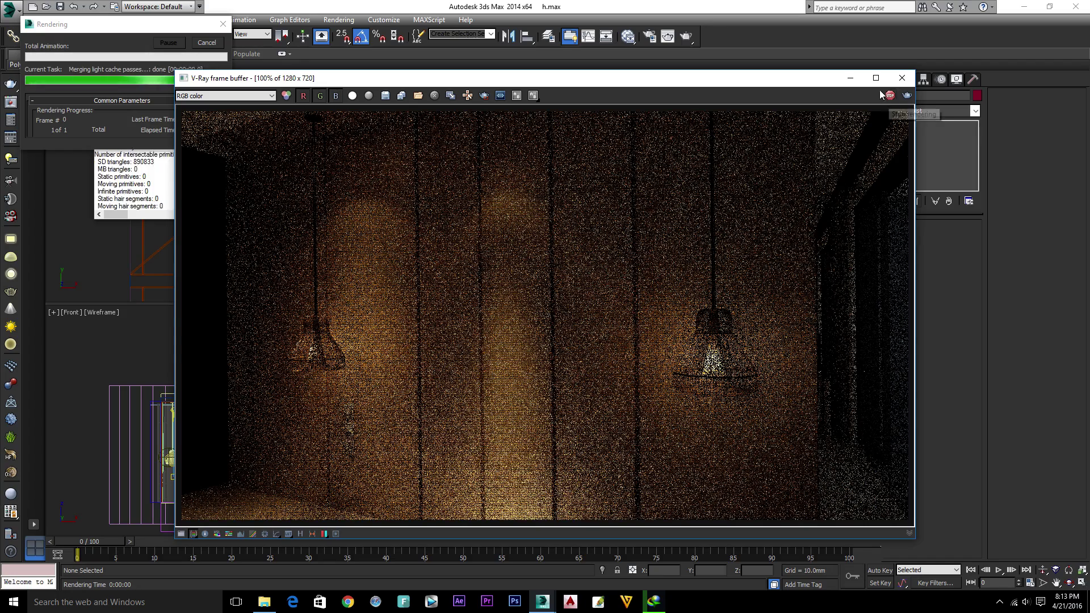
click(902, 78)
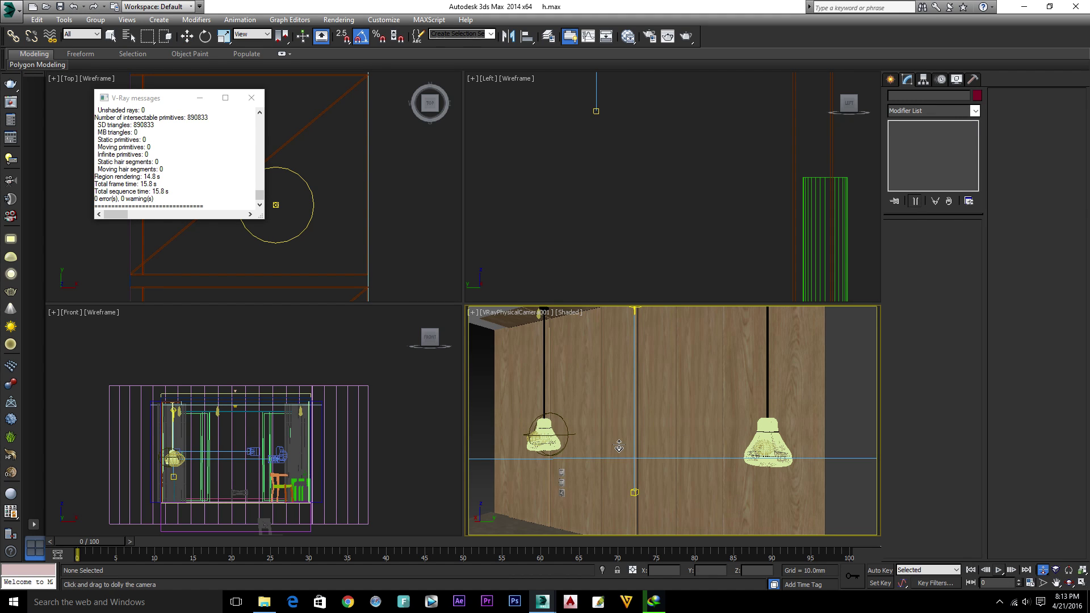
drag(619, 447, 620, 444)
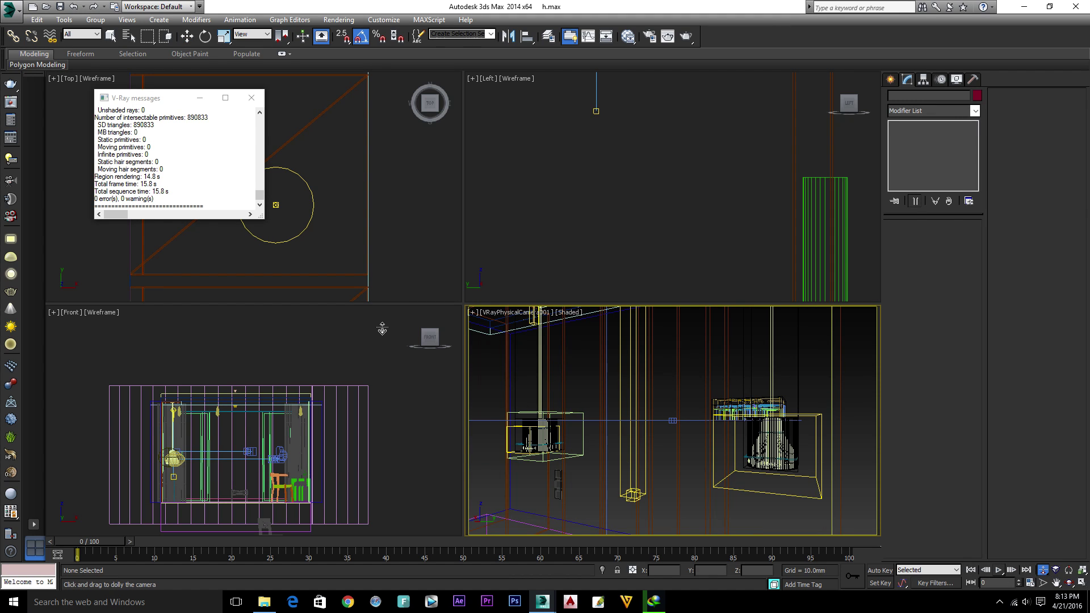
Move the VRayPhysicalCamera and its target down-left in the Top view.
click(251, 98)
scroll(318, 189, down, 5)
right_click(311, 181)
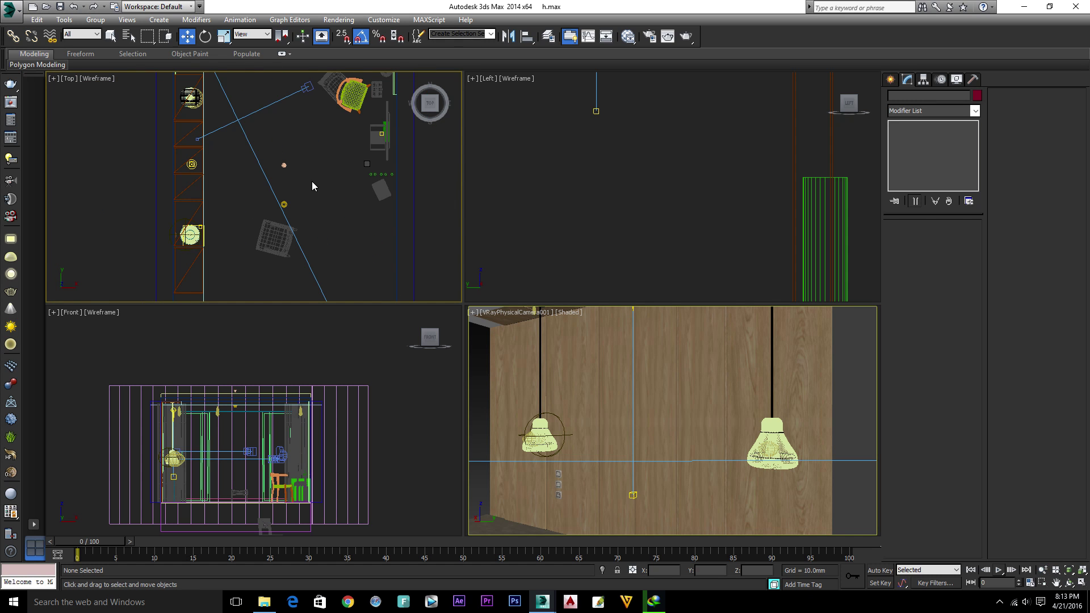
middle_drag(306, 101, 295, 148)
click(295, 143)
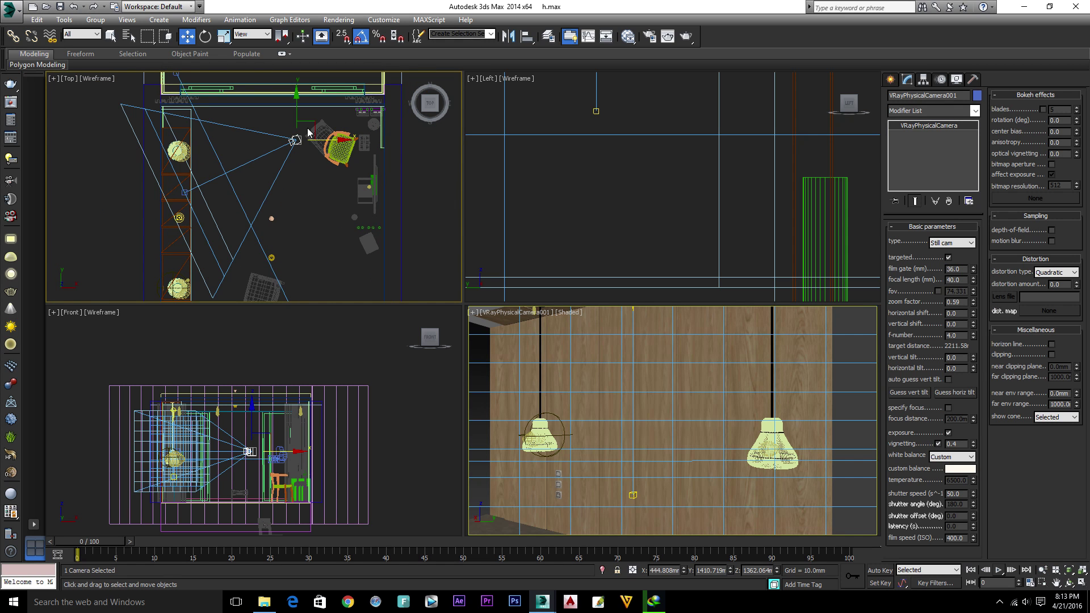
drag(311, 123, 305, 139)
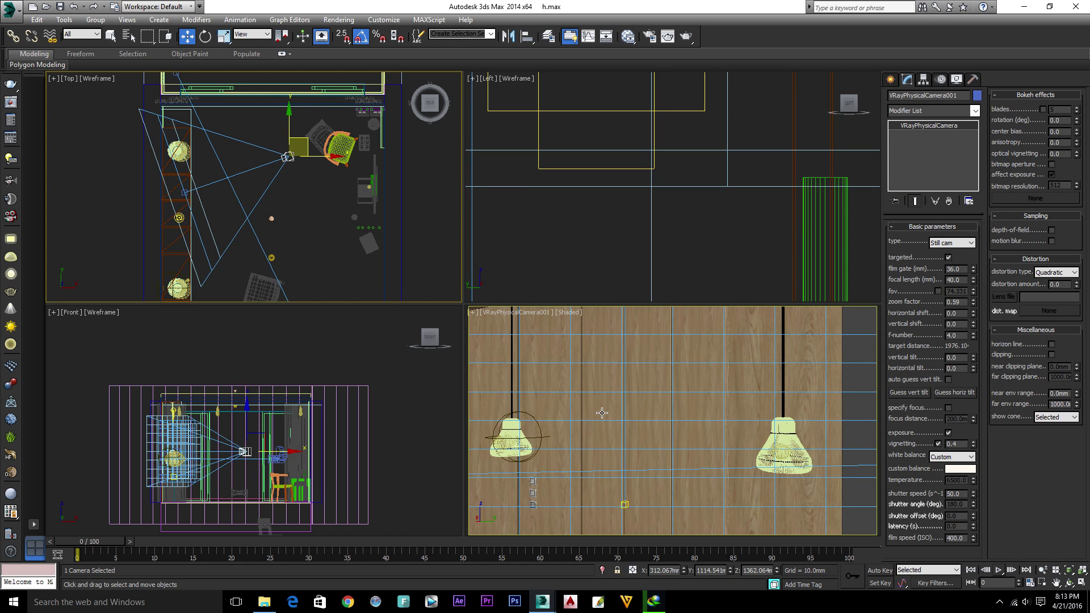
Delete PhotometricLight003 beside the left lamp.
middle_drag(211, 253, 191, 217)
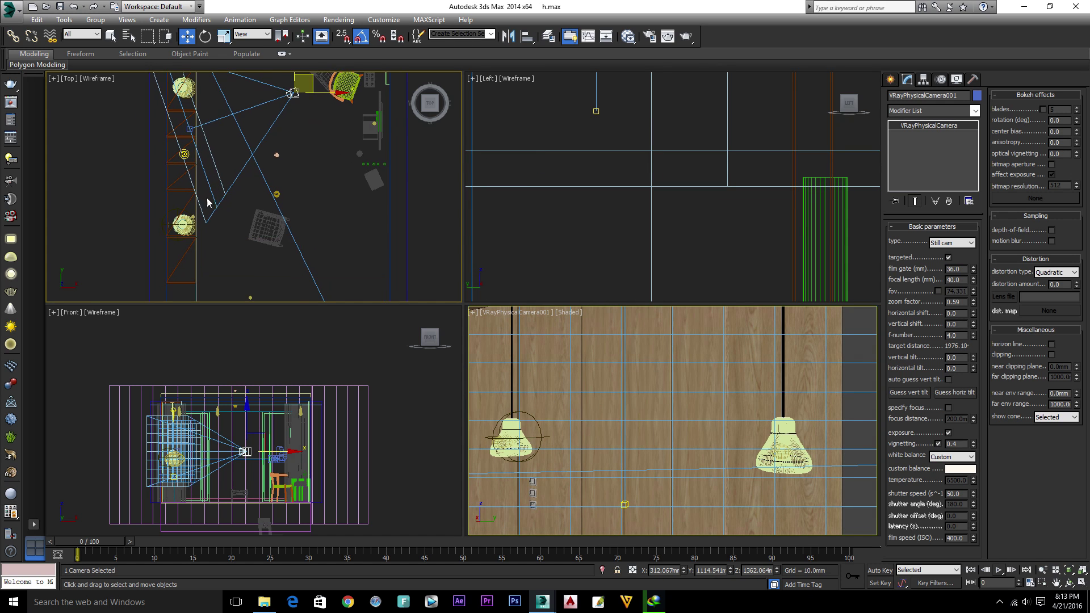
scroll(191, 217, up, 5)
click(180, 241)
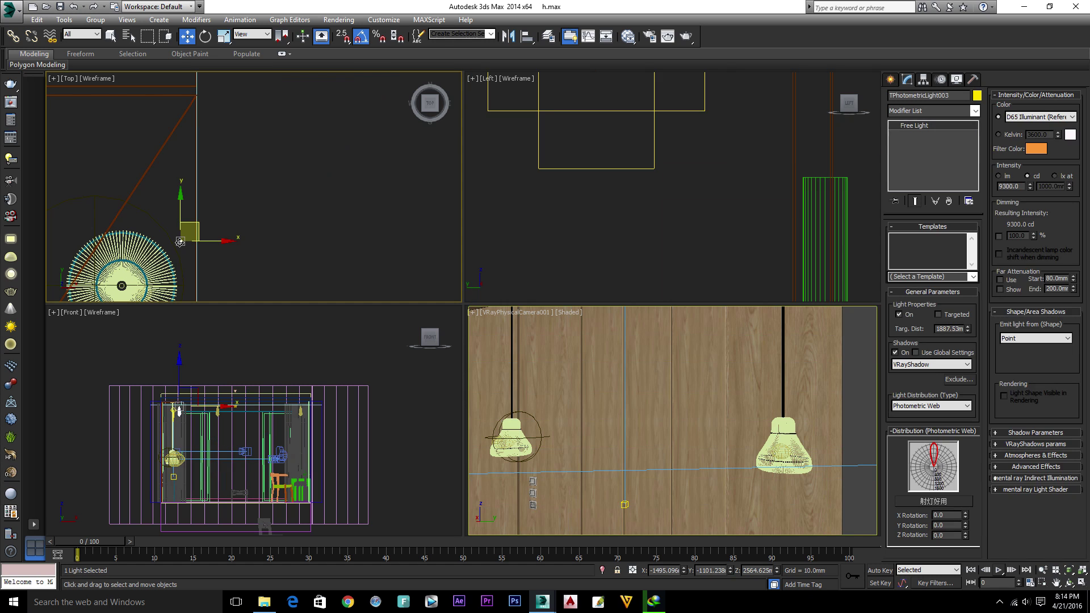
key(Delete)
scroll(202, 244, down, 5)
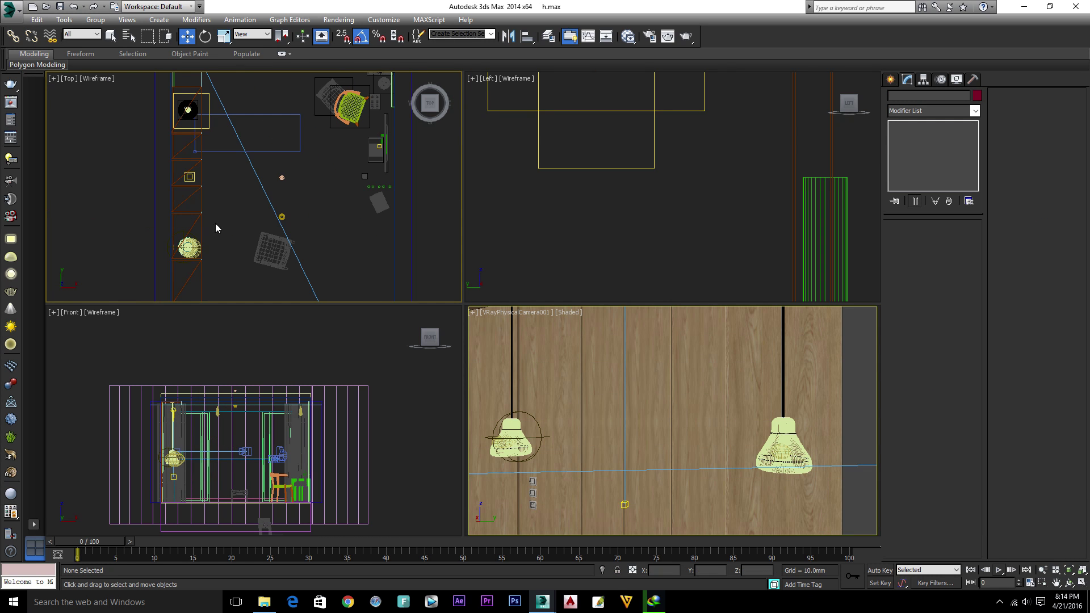
Reframe the camera view on the pendants and start a render.
middle_drag(216, 223, 224, 202)
middle_click(620, 455)
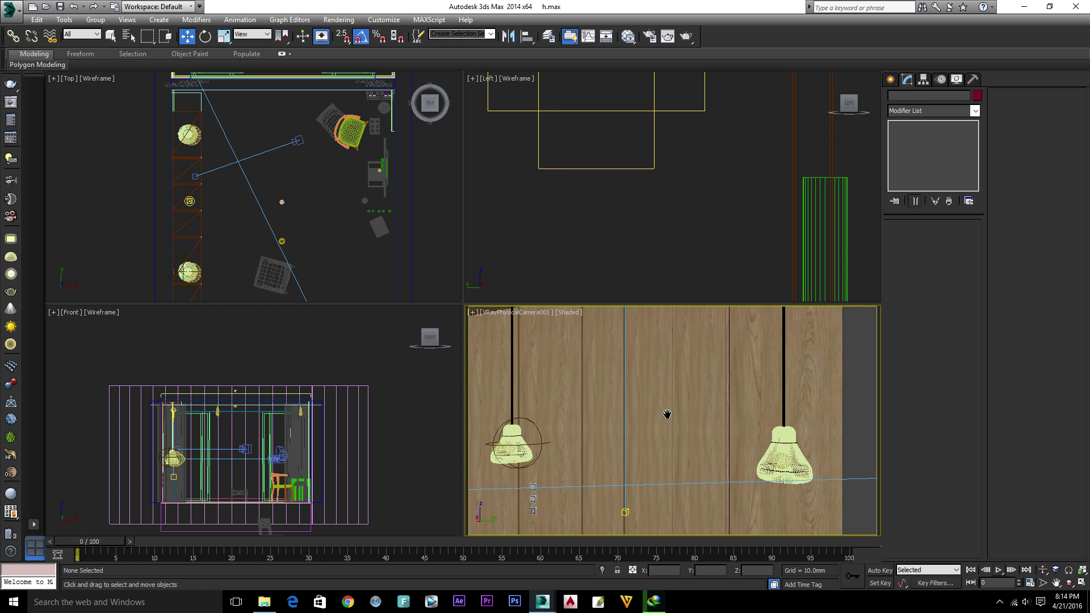
middle_drag(666, 405, 668, 425)
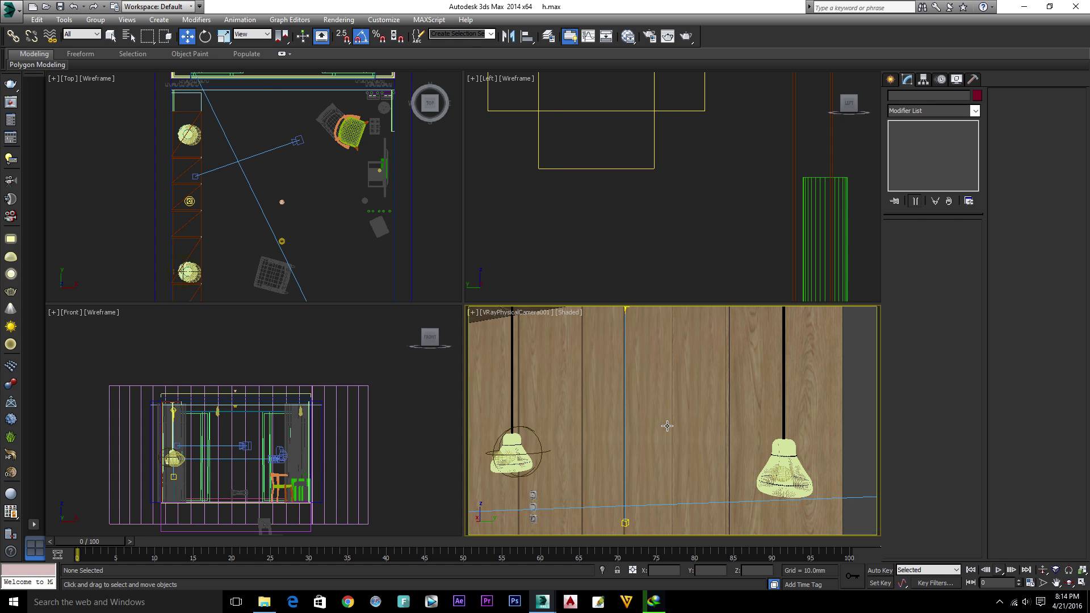
key(shift+q)
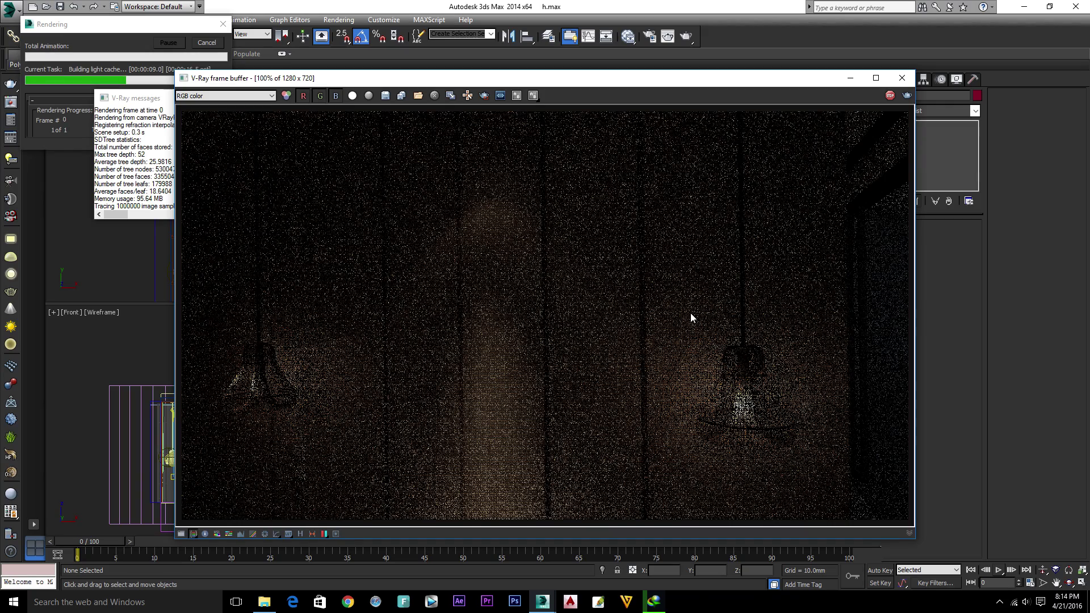
Stop the render, set VRayIES001's power to 3800, and re-render from the frame buffer.
click(890, 95)
mouse_move(663, 81)
mouse_down()
mouse_move(573, 108)
mouse_move(673, 260)
mouse_up()
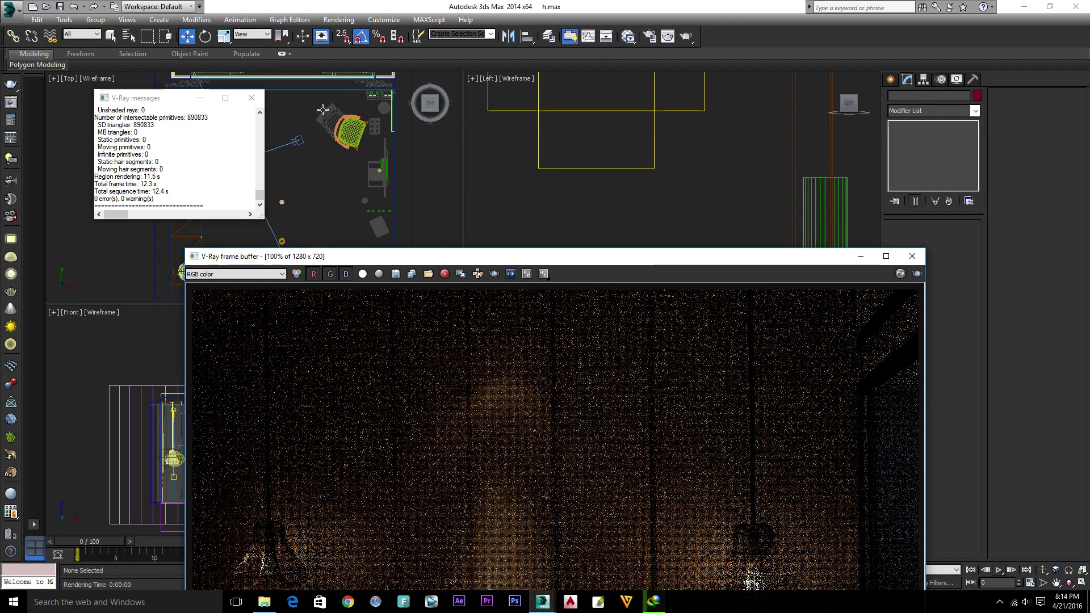
click(252, 98)
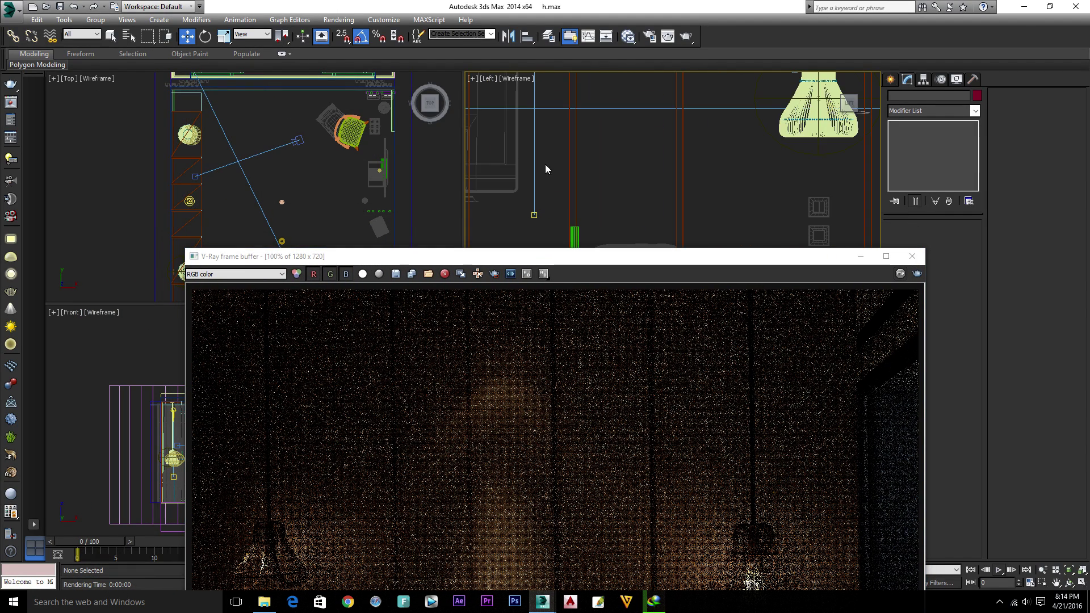
scroll(581, 173, down, 2)
scroll(581, 173, down, 3)
scroll(581, 173, down, 2)
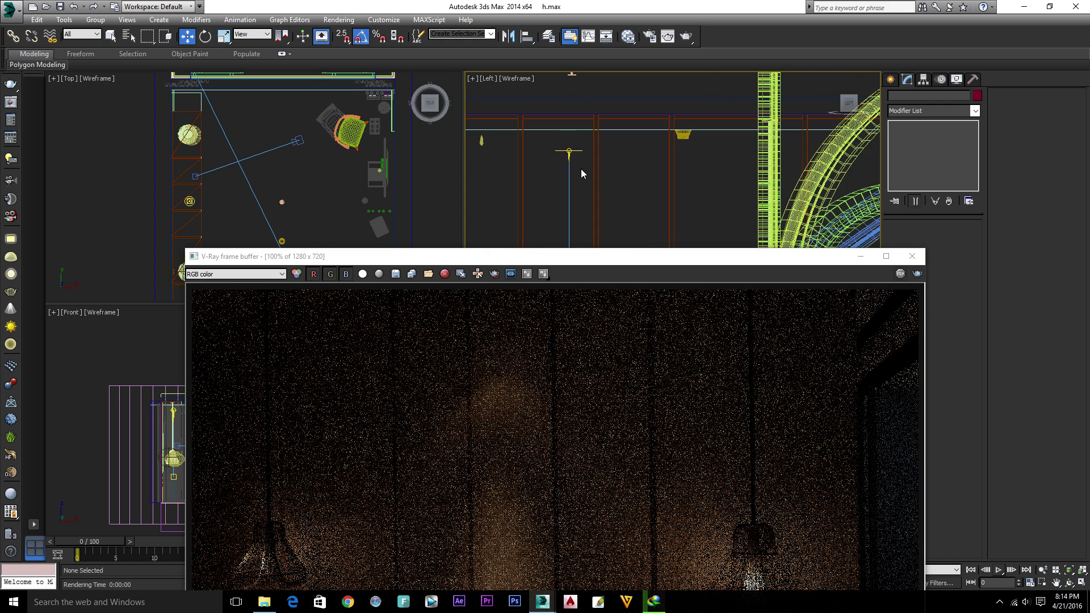
click(572, 149)
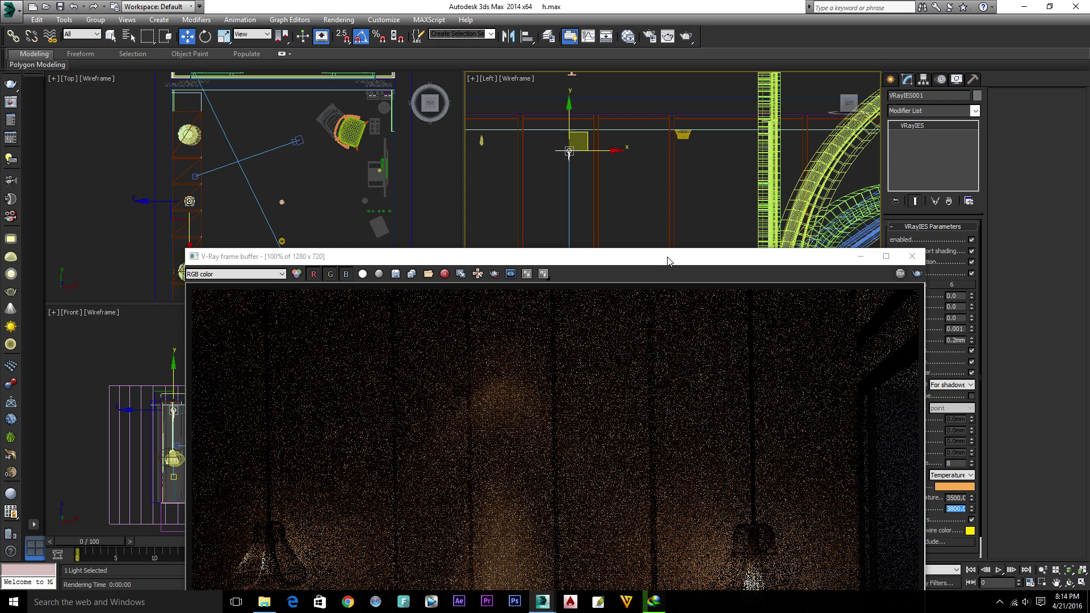
drag(667, 261, 605, 88)
click(854, 101)
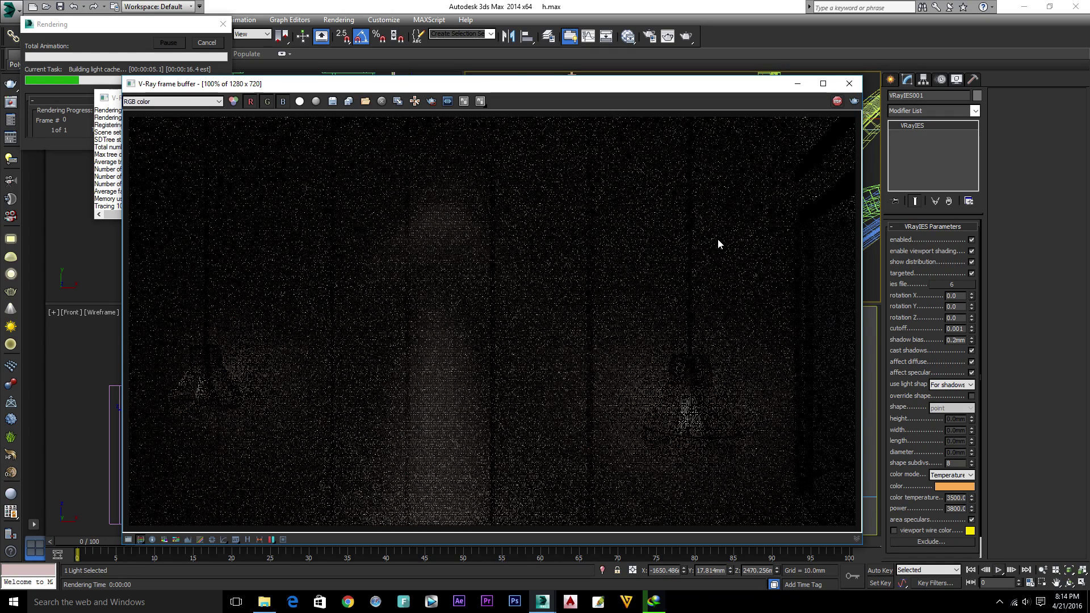
Stop the render and lower VRayIES001's power to 3200.
click(838, 101)
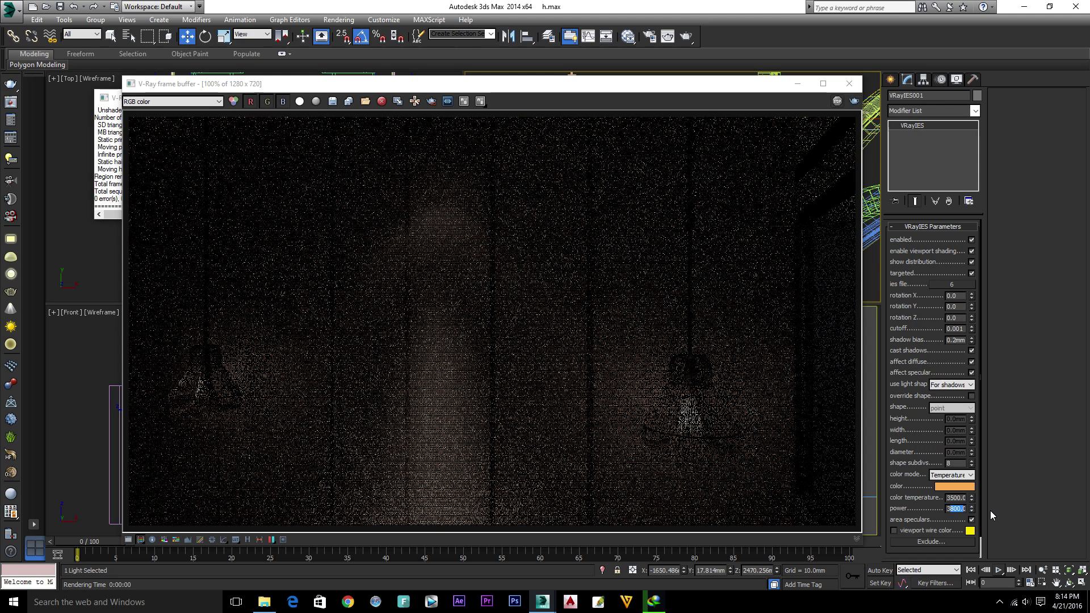
text(320)
Re-render at power 3200 and stop once warm light pools show on the wooden wall.
click(854, 101)
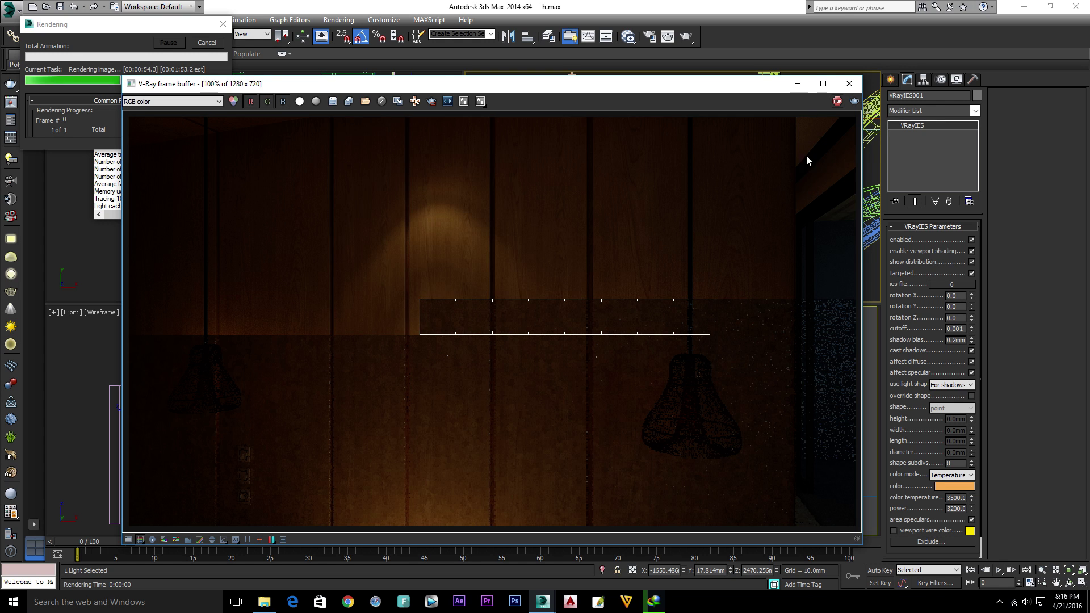
click(836, 102)
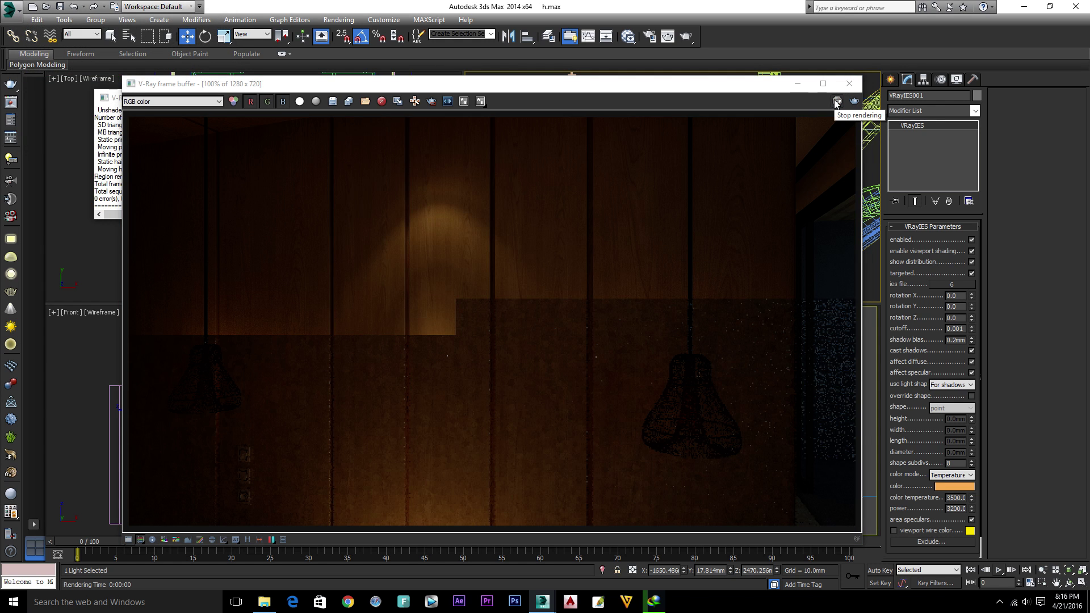